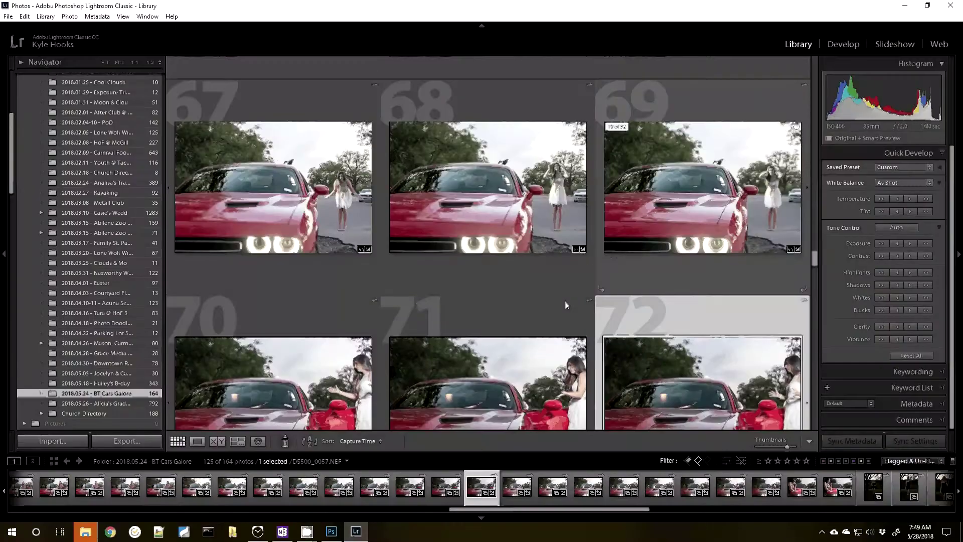
# - Select the three red-car photos D5500_0043, D5500_0056 and D5500_0066 in the BT Cars Galore folder
pyautogui.scroll(-2, 565, 299)
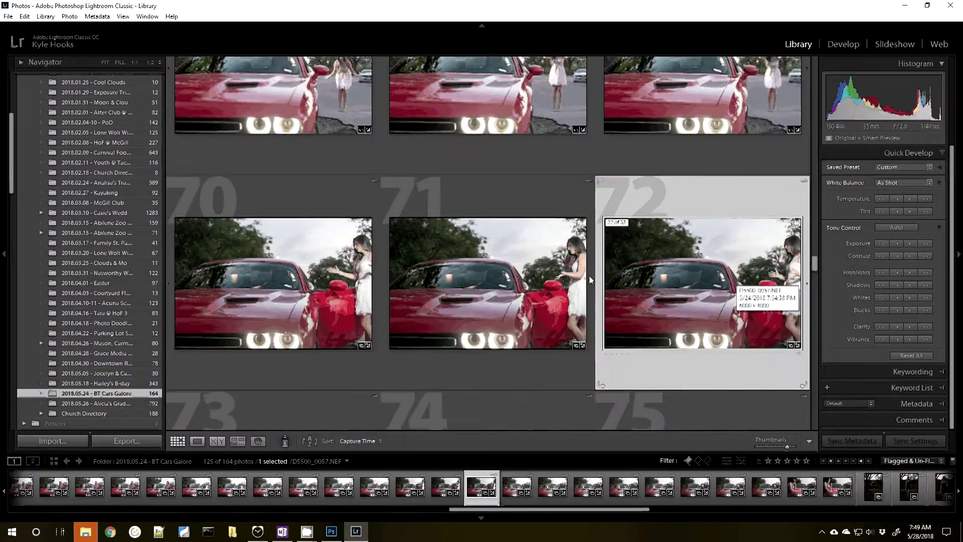
pyautogui.click(525, 285)
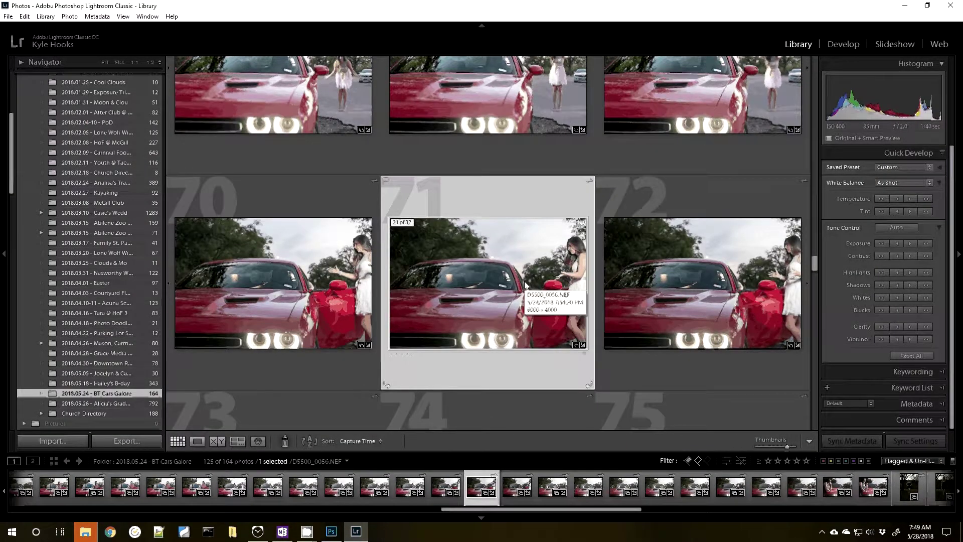
pyautogui.scroll(-3, 633, 257)
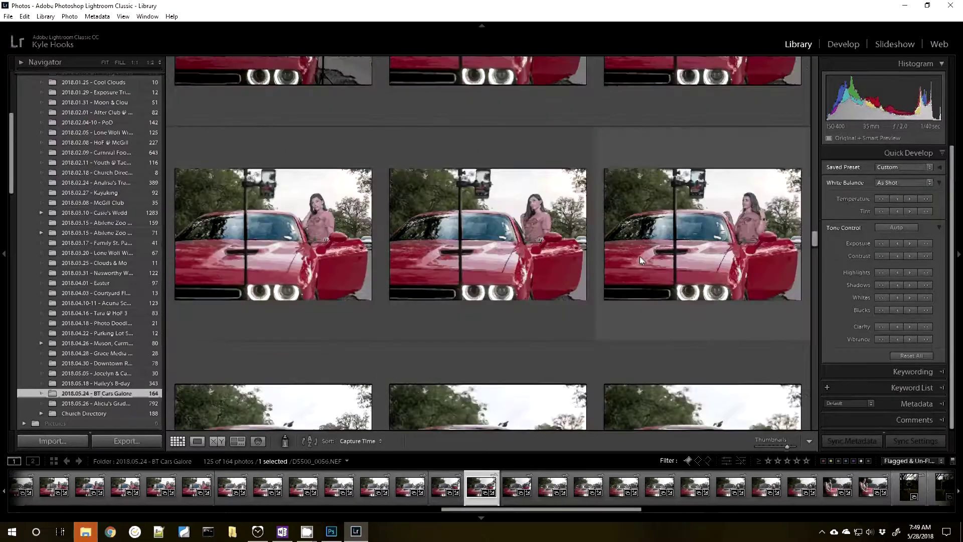
pyautogui.scroll(5, 639, 256)
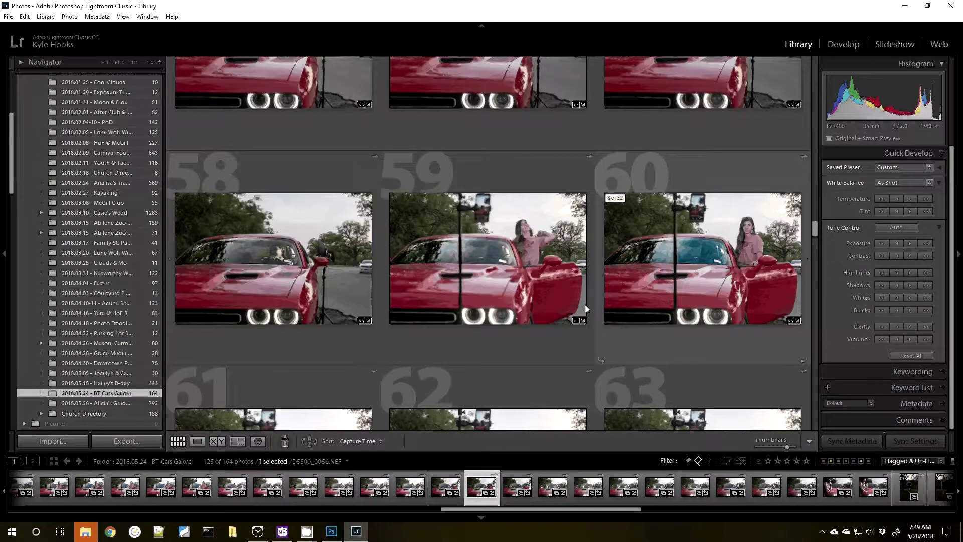
pyautogui.scroll(3, 716, 321)
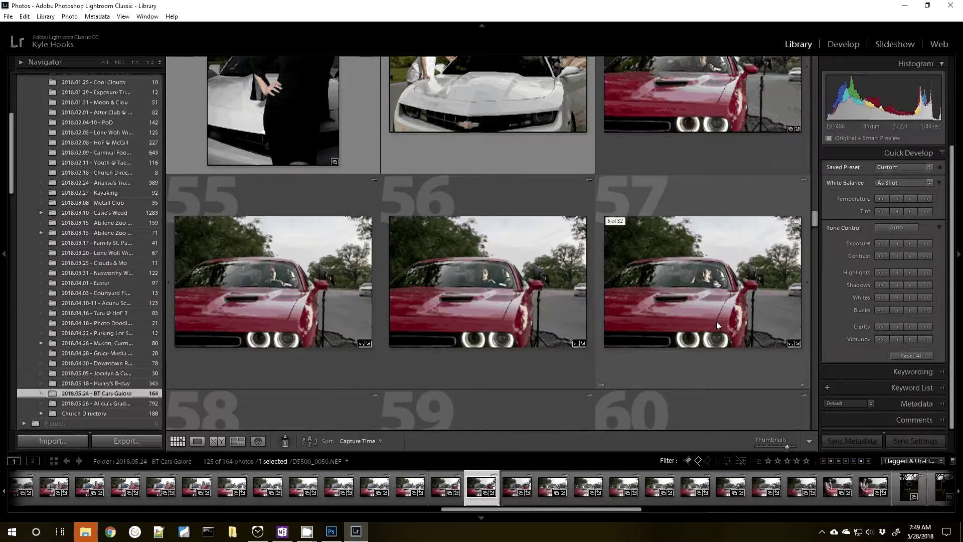
pyautogui.scroll(-5, 716, 321)
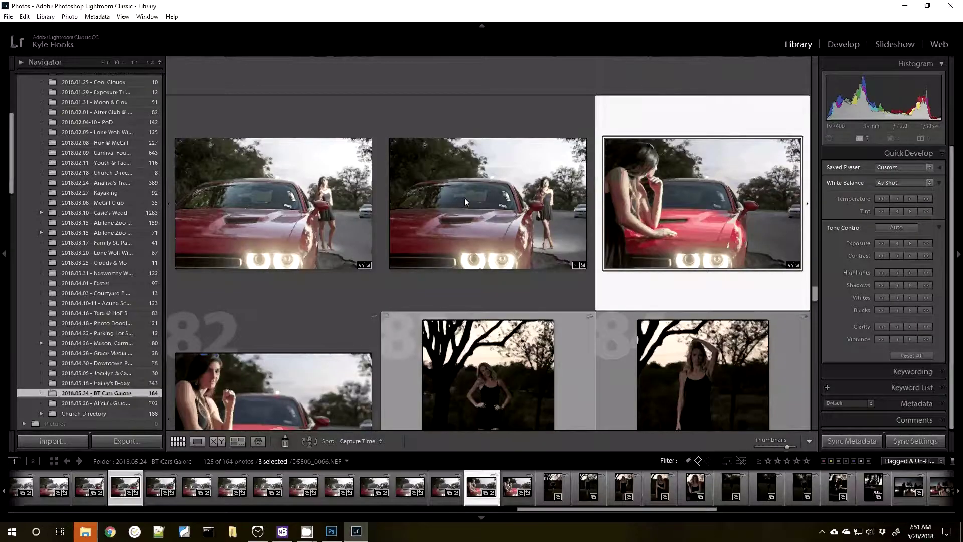
pyautogui.scroll(5, 464, 197)
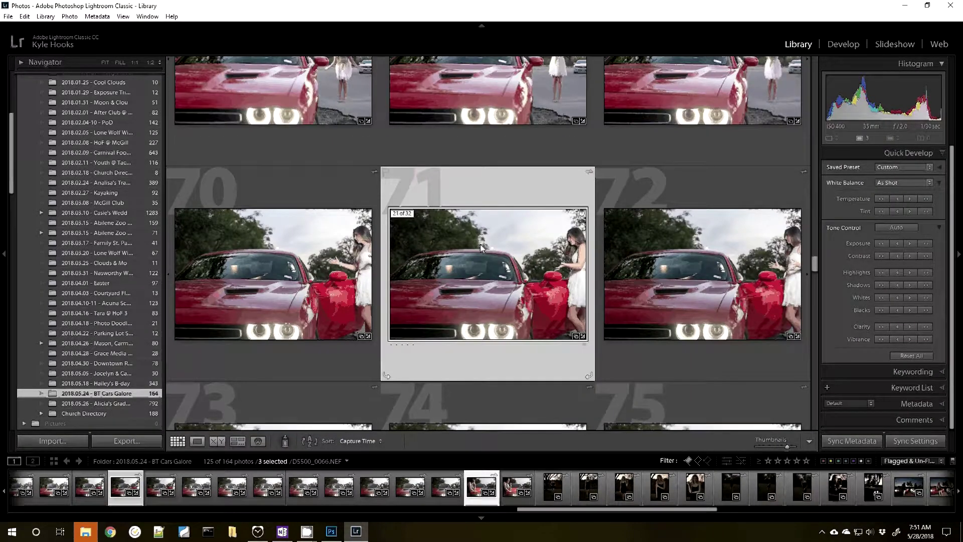
# - Open the three selected photos together as layers of one document in Photoshop
pyautogui.rightClick(491, 279)
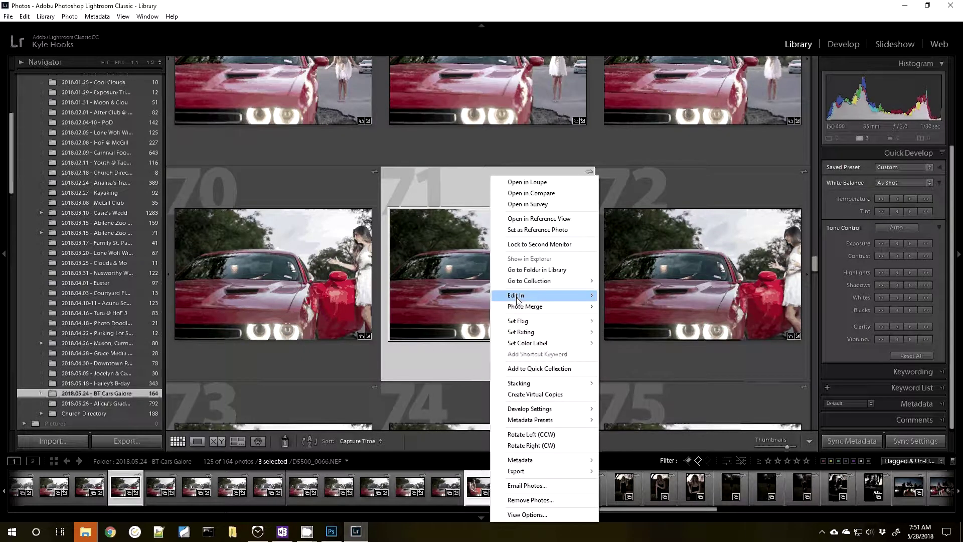
pyautogui.moveTo(527, 301)
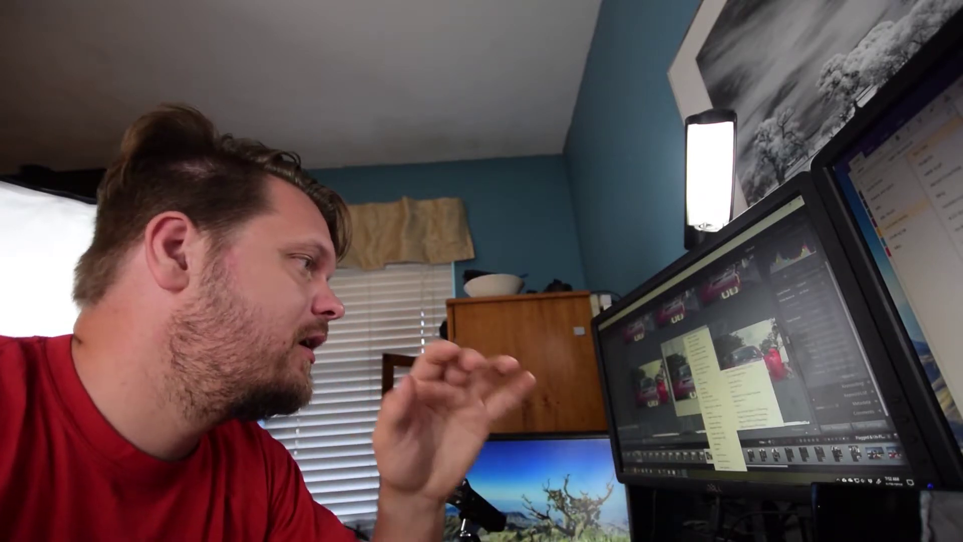
pyautogui.press('Escape')
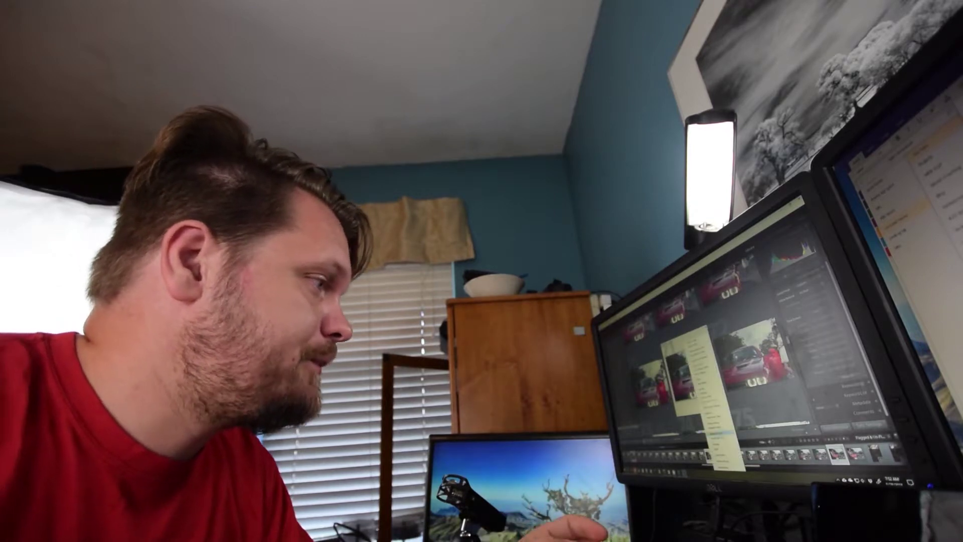
pyautogui.moveTo(554, 298)
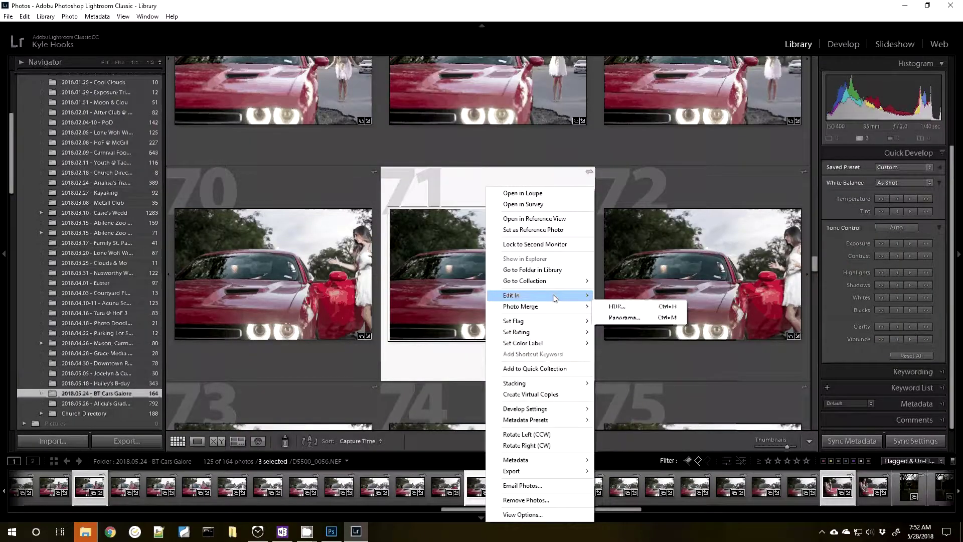
pyautogui.click(658, 424)
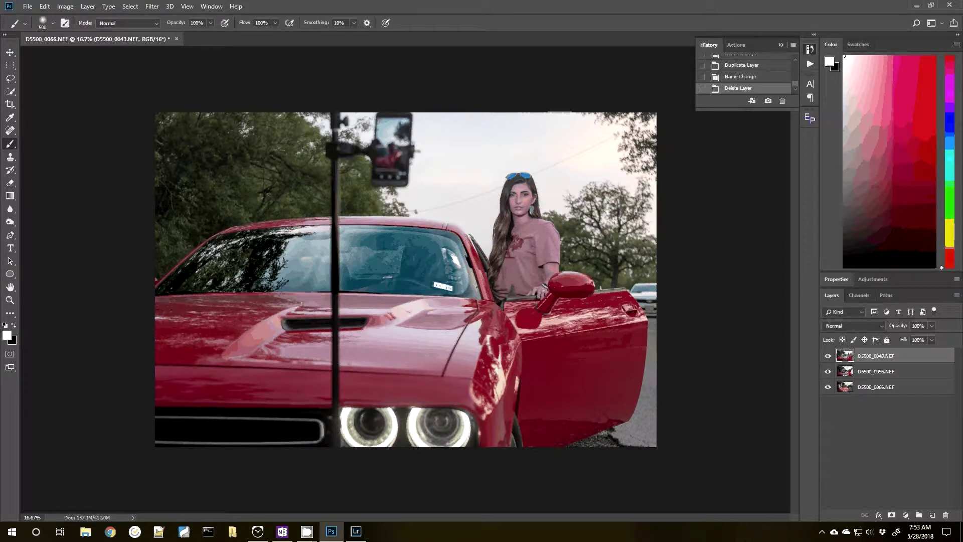
# - Auto-align all three photo layers using the Auto projection
pyautogui.keyDown('shift'); pyautogui.click(911, 391); pyautogui.keyUp('shift')
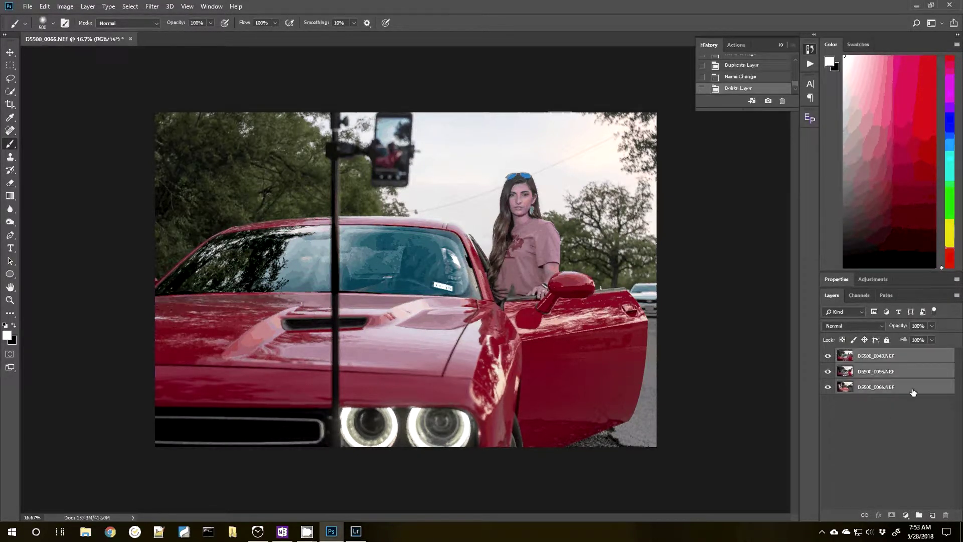
pyautogui.click(904, 356)
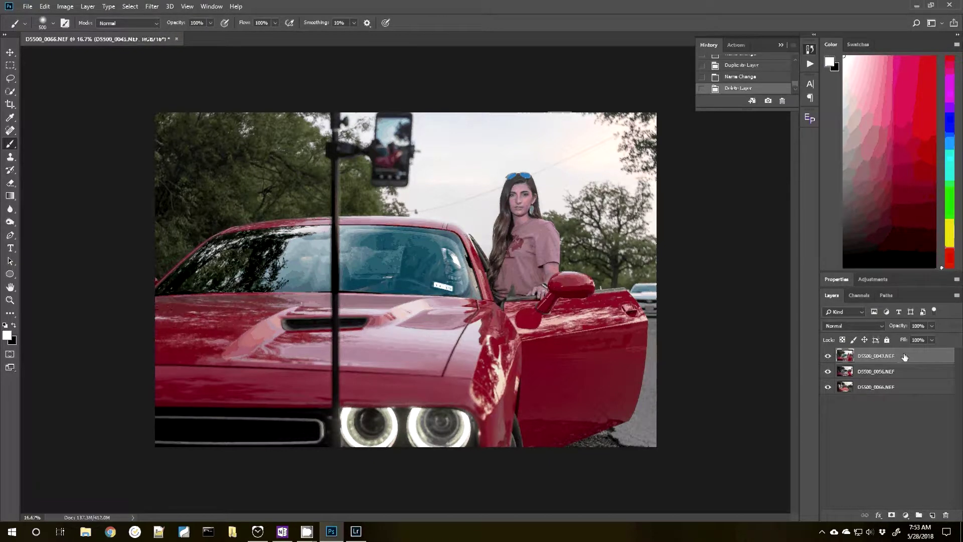
pyautogui.keyDown('shift'); pyautogui.click(903, 391); pyautogui.keyUp('shift')
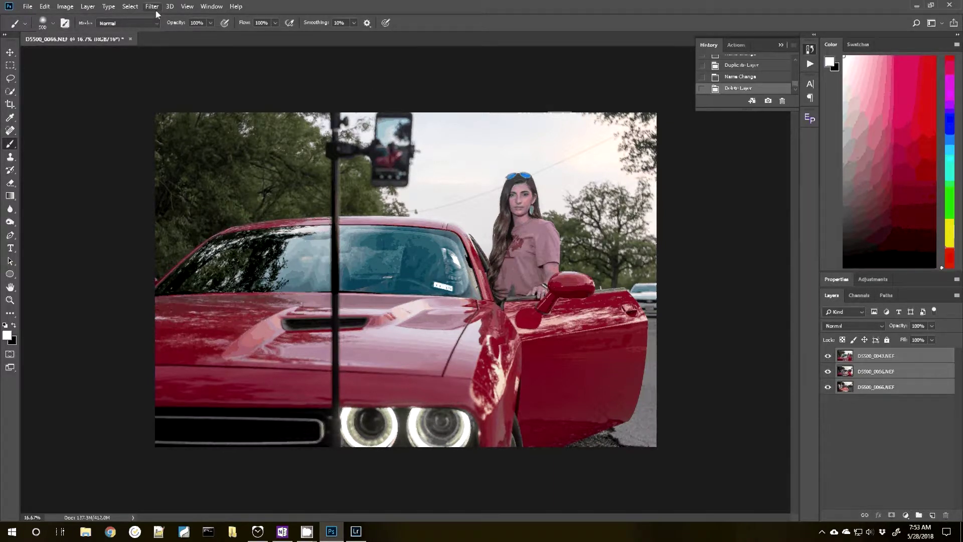
pyautogui.click(45, 6)
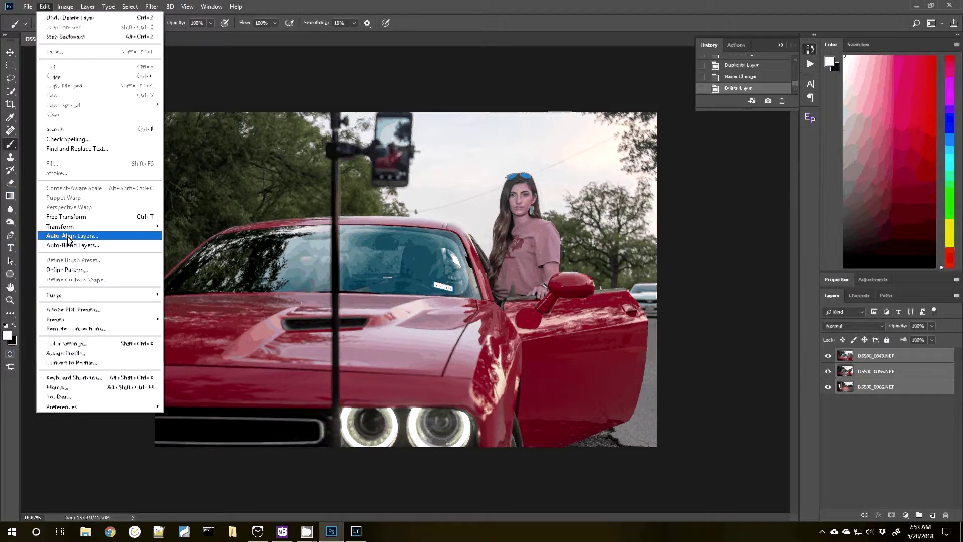
pyautogui.click(69, 236)
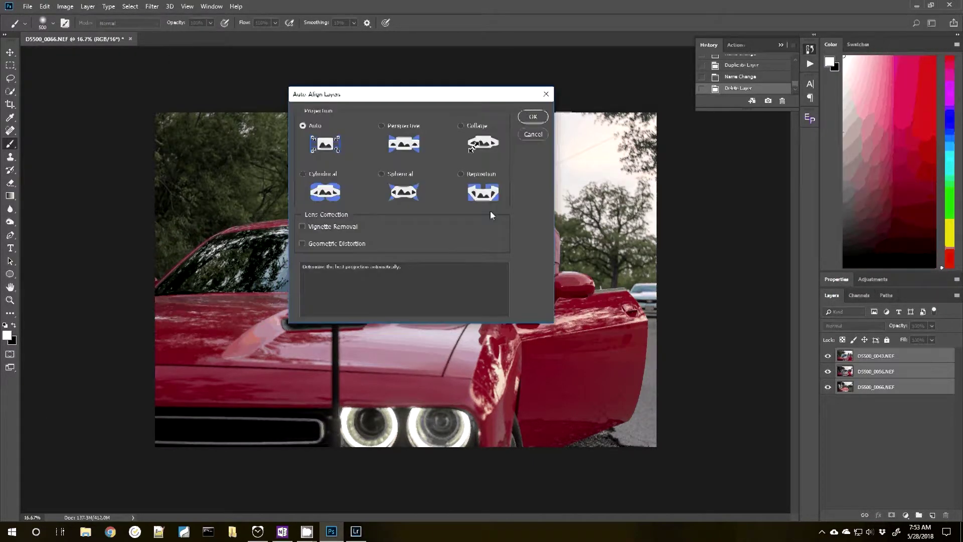
pyautogui.click(533, 117)
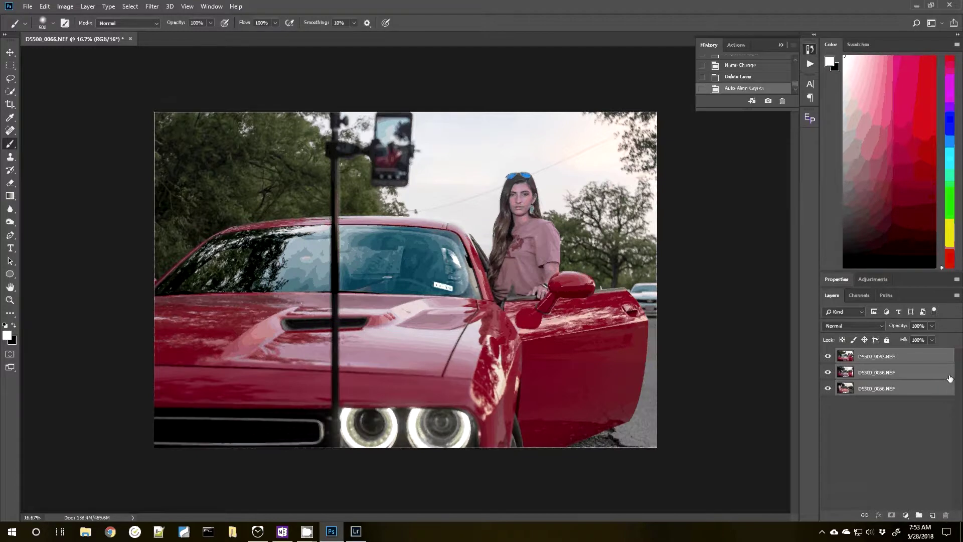
# - Toggle the visibility of layers D5500_0043 and D5500_0056 to compare the alignment of the three photos
pyautogui.keyDown('shift'); pyautogui.click(914, 353); pyautogui.keyUp('shift')
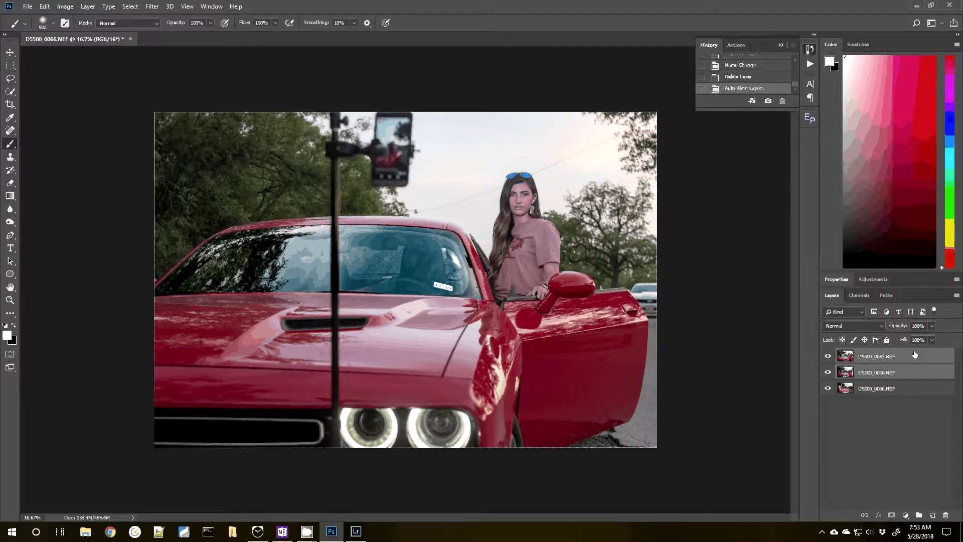
pyautogui.click(913, 354)
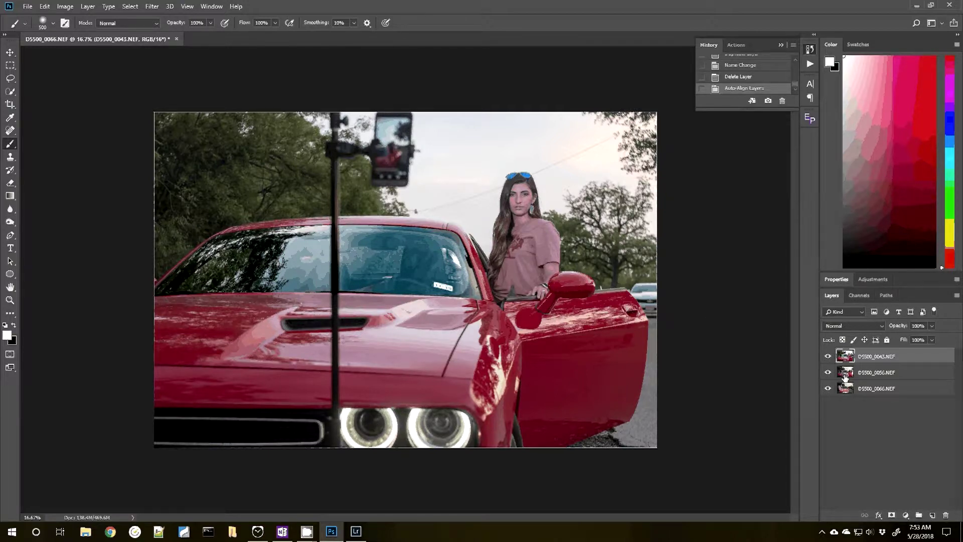
pyautogui.click(828, 356)
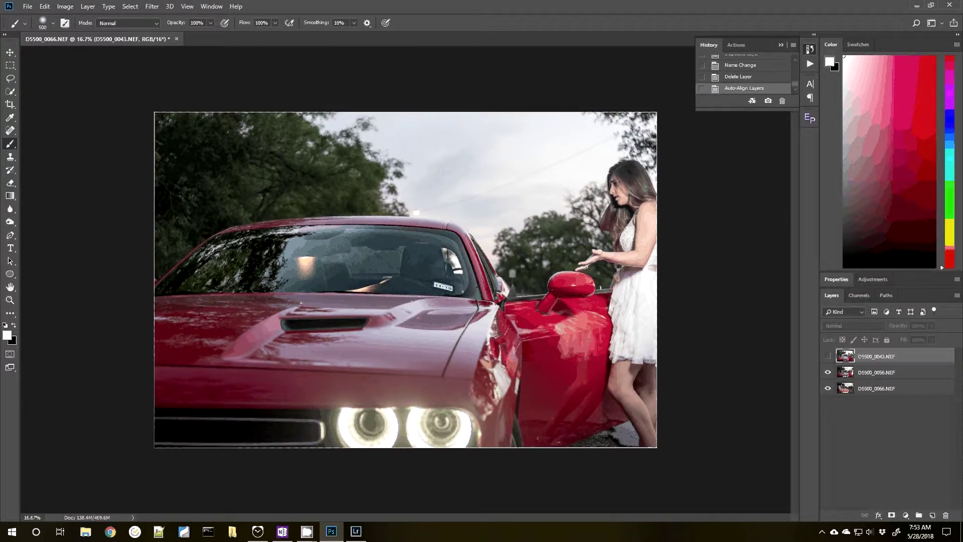
pyautogui.click(827, 372)
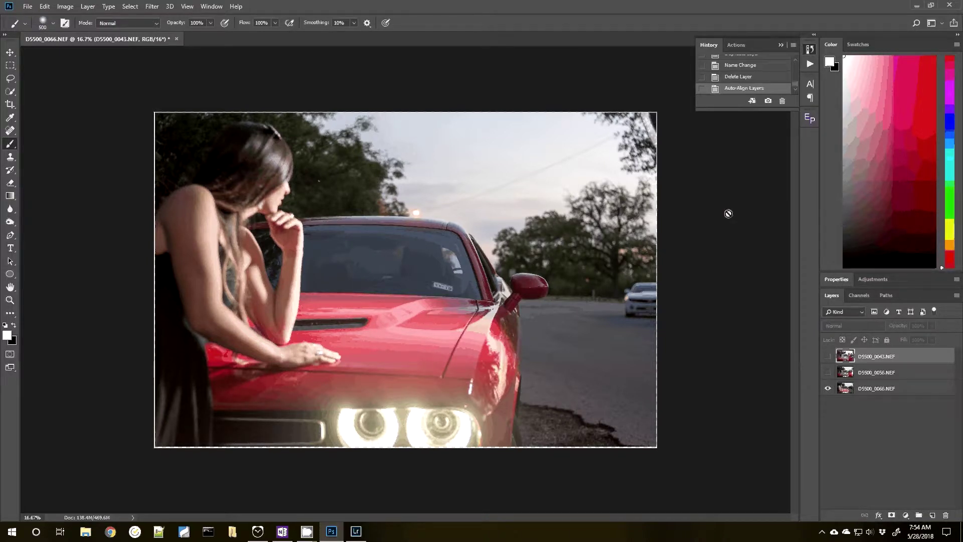
pyautogui.click(828, 372)
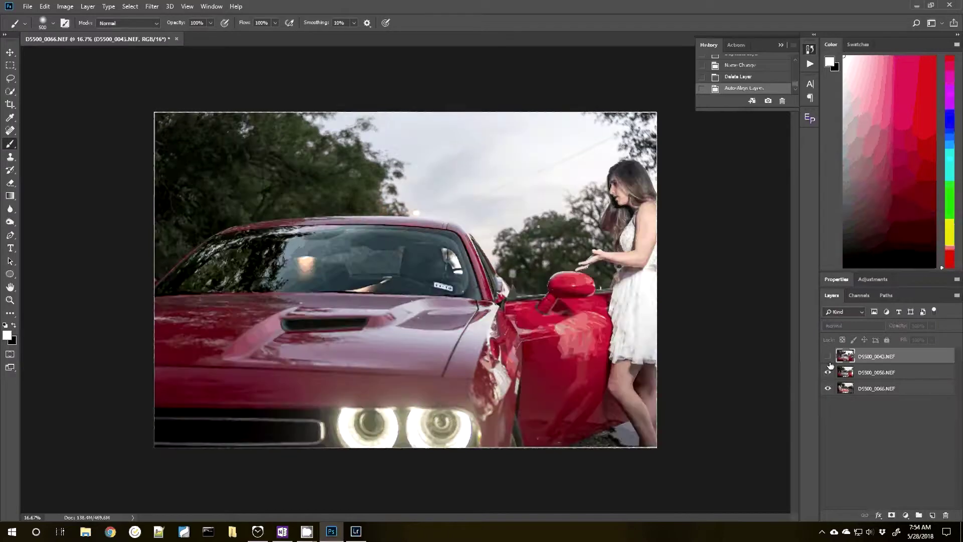
pyautogui.click(828, 356)
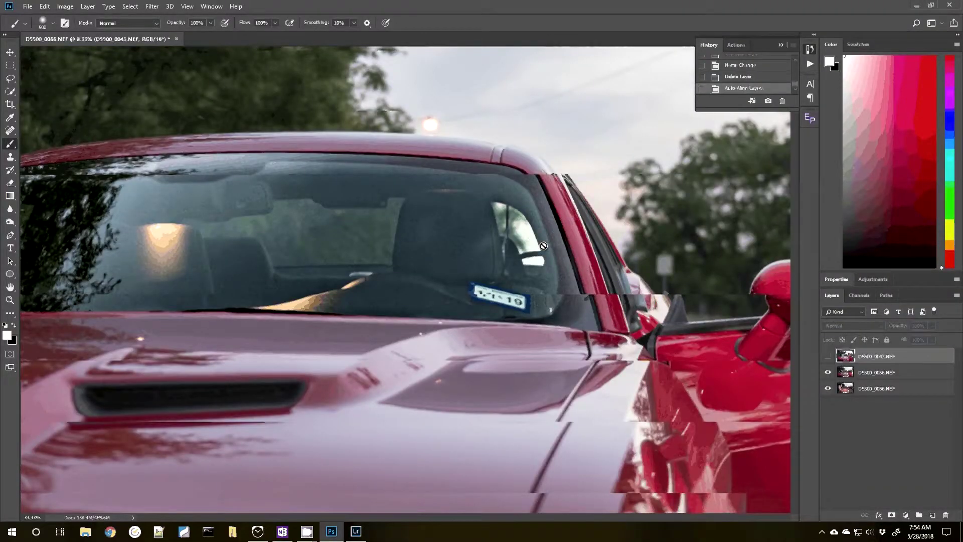
# - Examine the windshield area at 100% to check the car's details, and return to the whole image
pyautogui.hotkey('ctrl', '1')
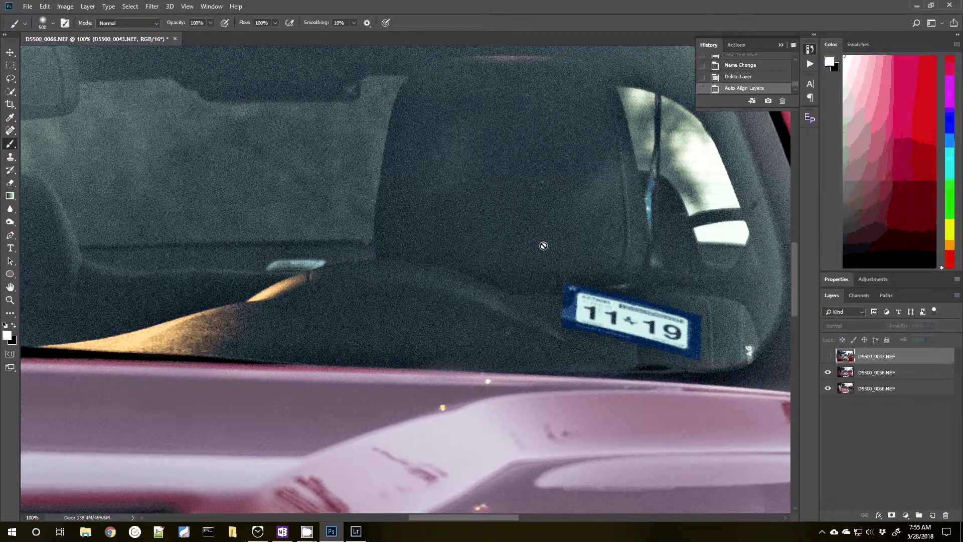
pyautogui.press('h')
pyautogui.moveTo(501, 250); pyautogui.dragTo(478, 366)
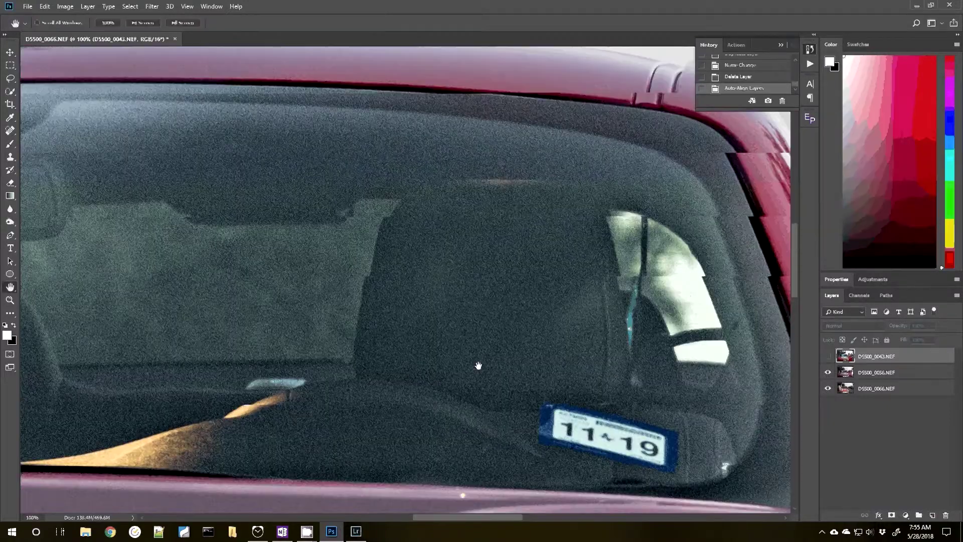
pyautogui.hotkey('ctrl', '-')
pyautogui.hotkey('ctrl', '-')
pyautogui.hotkey('ctrl', '-')
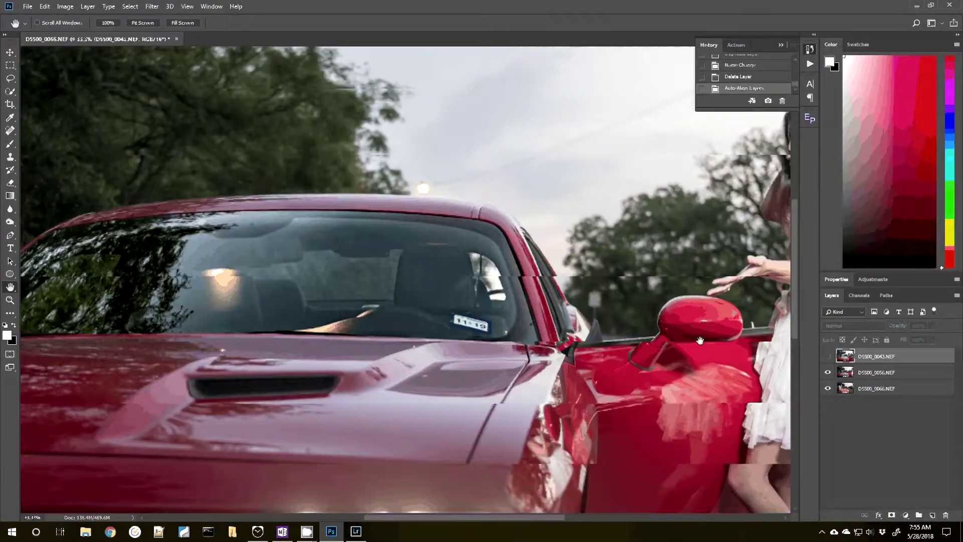
pyautogui.hotkey('ctrl', '-')
pyautogui.hotkey('ctrl', '-')
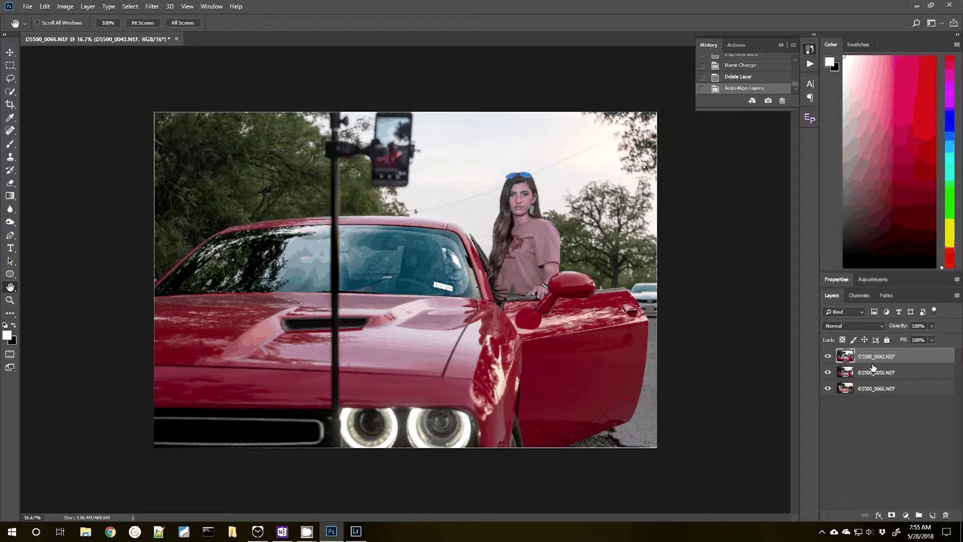
# - Reorder the layers with D5500_0066 on top, D5500_0056 in the middle and D5500_0043 at the bottom, keeping D5500_0066 selected
pyautogui.moveTo(873, 368); pyautogui.dragTo(921, 405)
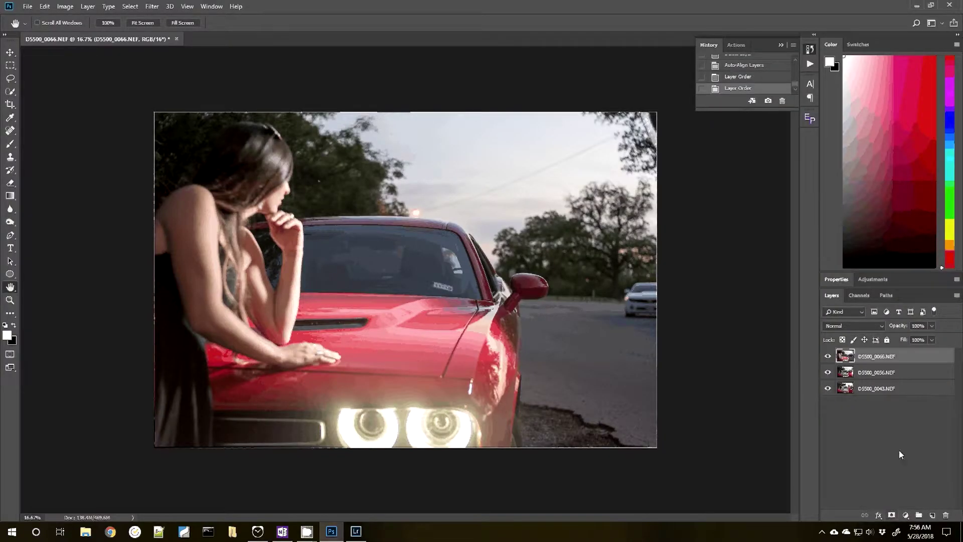
pyautogui.click(899, 455)
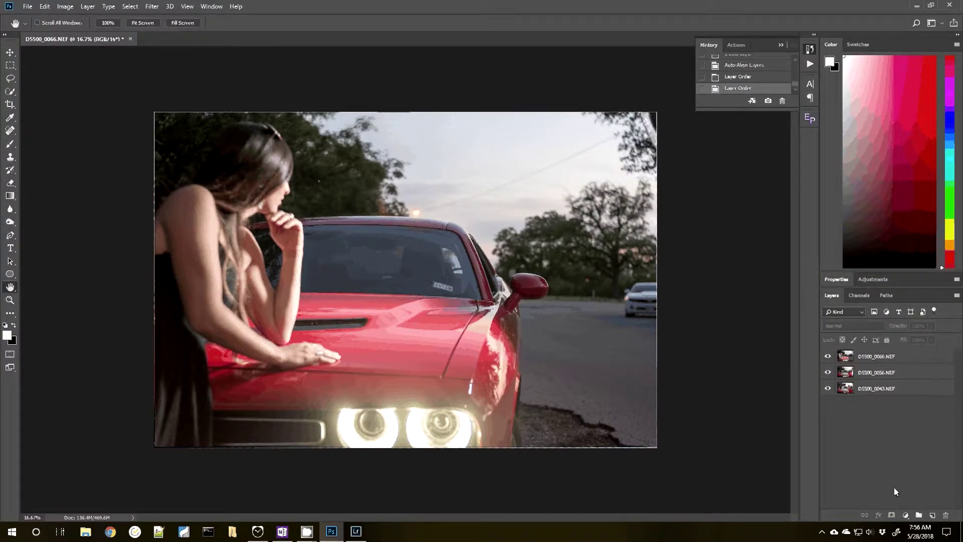
pyautogui.hotkey('alt', '.')
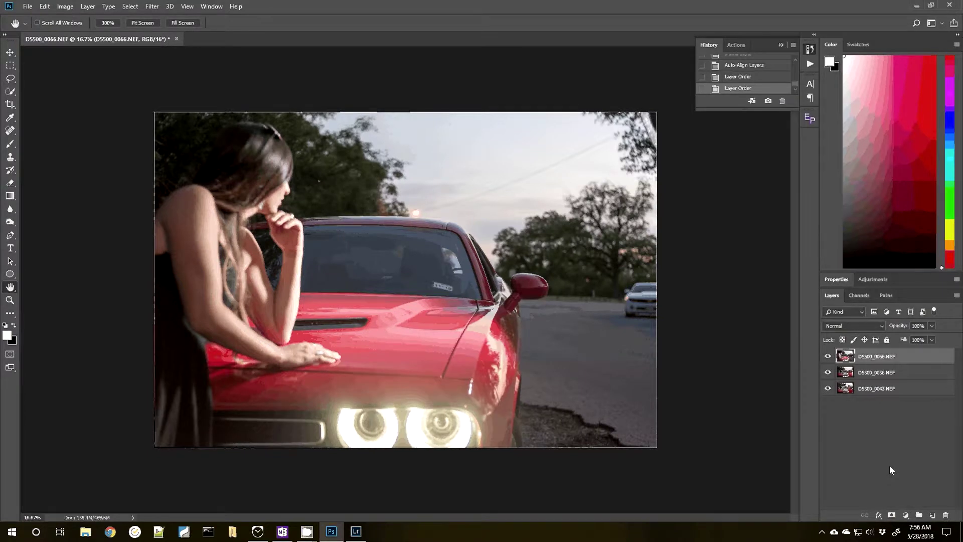
# - Add a layer mask to D5500_0066 and apply a black-to-white gradient that hides the woman leaning on the hood
pyautogui.click(891, 517)
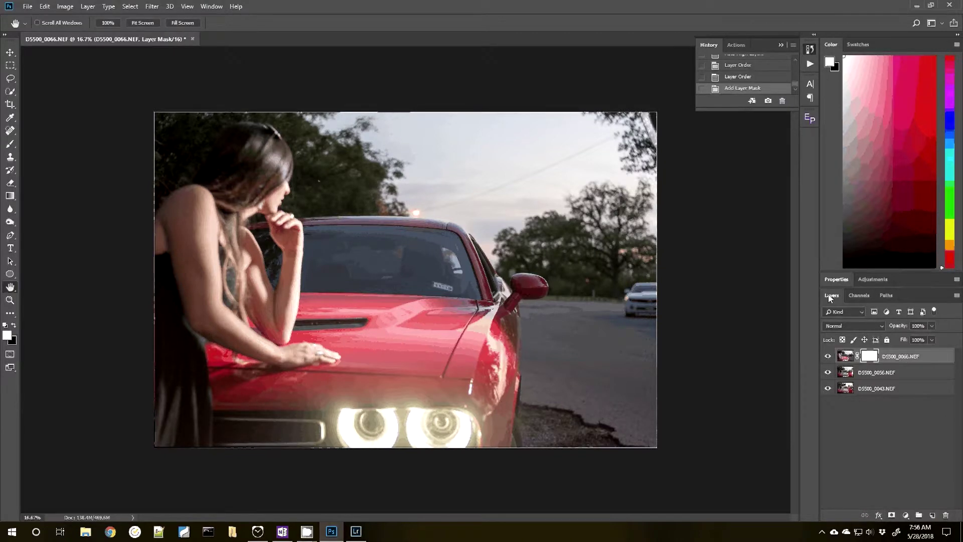
pyautogui.press('b')
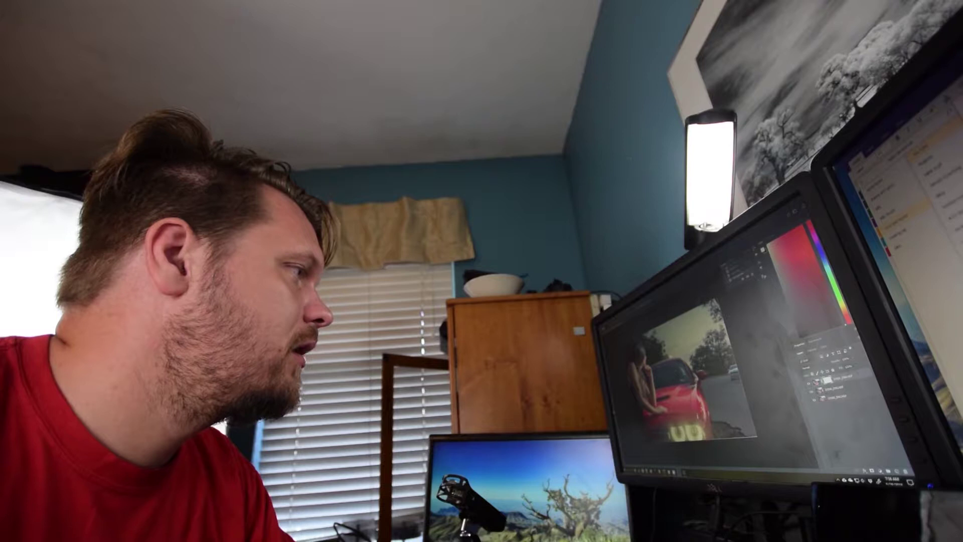
pyautogui.hotkey('ctrl', 'Tab')
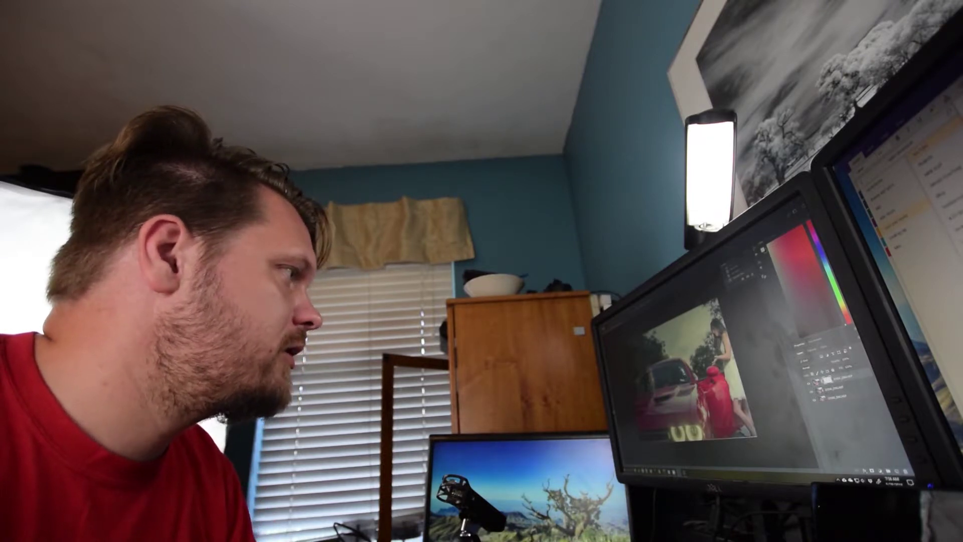
pyautogui.hotkey('ctrl', 'Tab')
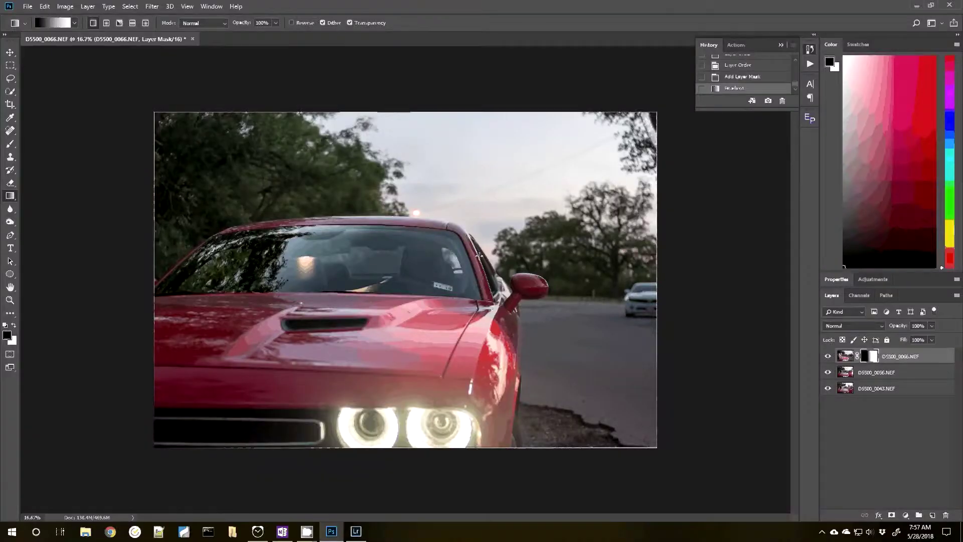
# - Redraw the gradient on the D5500_0066 mask to keep the woman leaning on the hood and reveal the woman in white by the door
pyautogui.moveTo(383, 252)
pyautogui.mouseDown()
pyautogui.moveTo(516, 252)
pyautogui.moveTo(383, 252)
pyautogui.mouseUp()
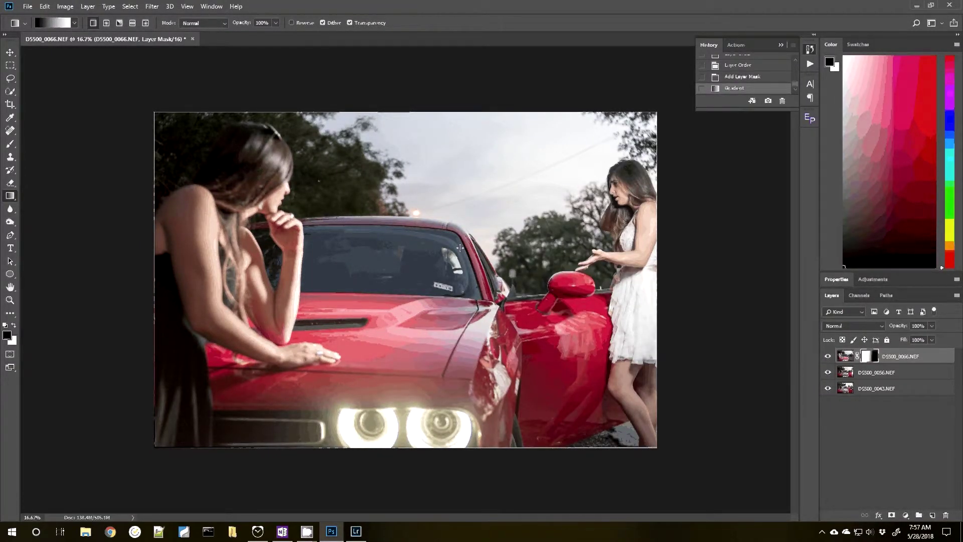
pyautogui.hotkey('ctrl', 'z')
pyautogui.moveTo(461, 258); pyautogui.dragTo(392, 251)
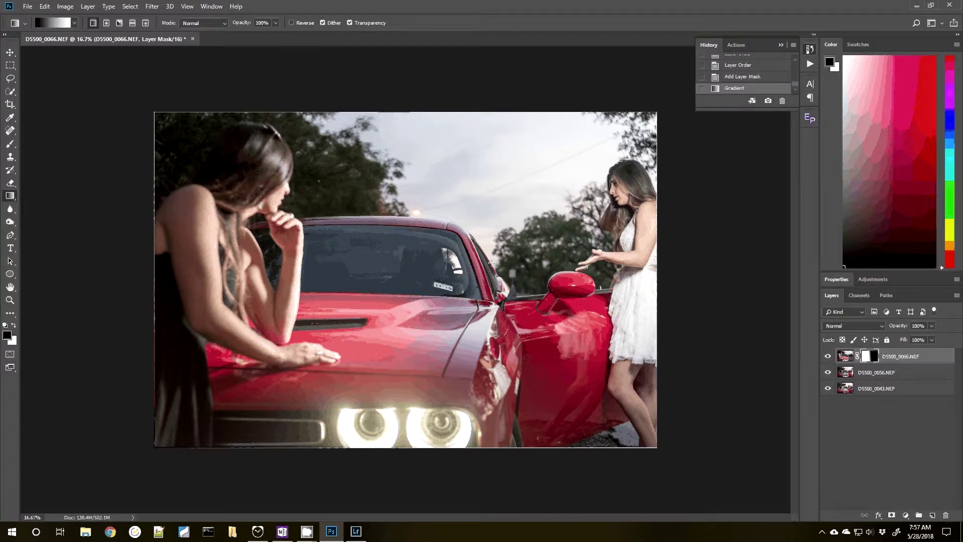
pyautogui.hotkey('ctrl', 'z')
pyautogui.moveTo(396, 264); pyautogui.dragTo(473, 271)
pyautogui.moveTo(396, 264); pyautogui.dragTo(332, 271)
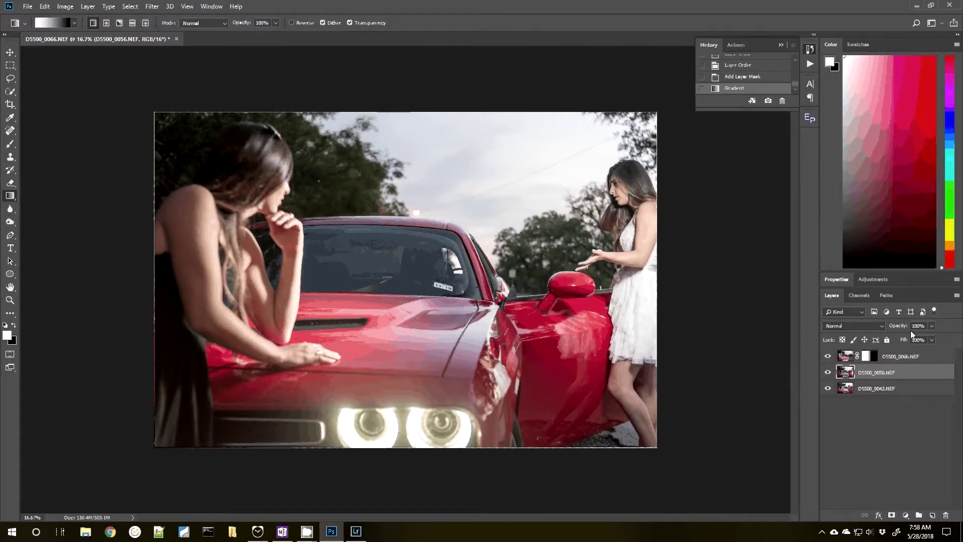
# - Add a layer mask to layer D5500_0056
pyautogui.click(891, 516)
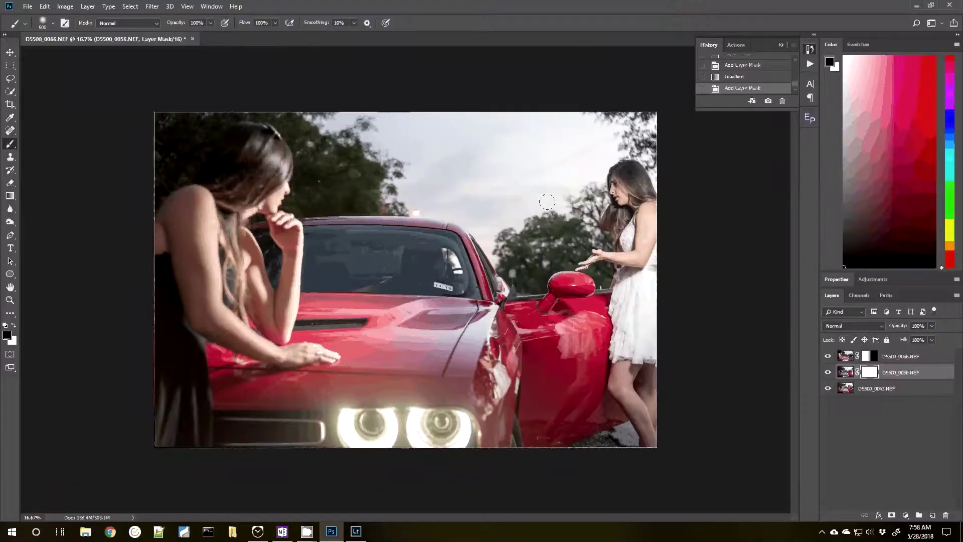
# - Try painting black on the D5500_0056 mask to reveal the woman in the pink shirt behind the door, and undo the painting
pyautogui.moveTo(506, 171); pyautogui.dragTo(511, 251)
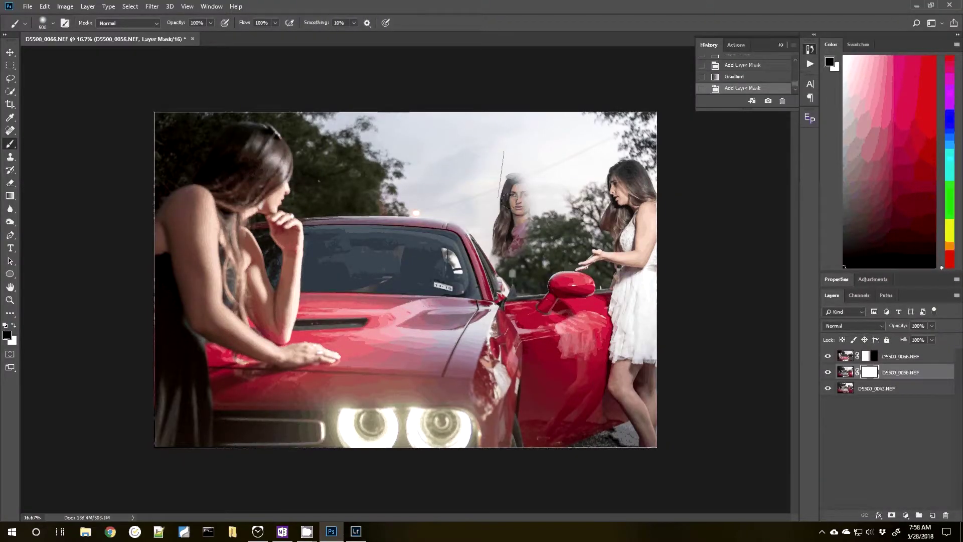
pyautogui.moveTo(501, 175); pyautogui.dragTo(534, 291)
pyautogui.moveTo(491, 251)
pyautogui.mouseDown()
pyautogui.moveTo(553, 426)
pyautogui.moveTo(464, 346)
pyautogui.mouseUp()
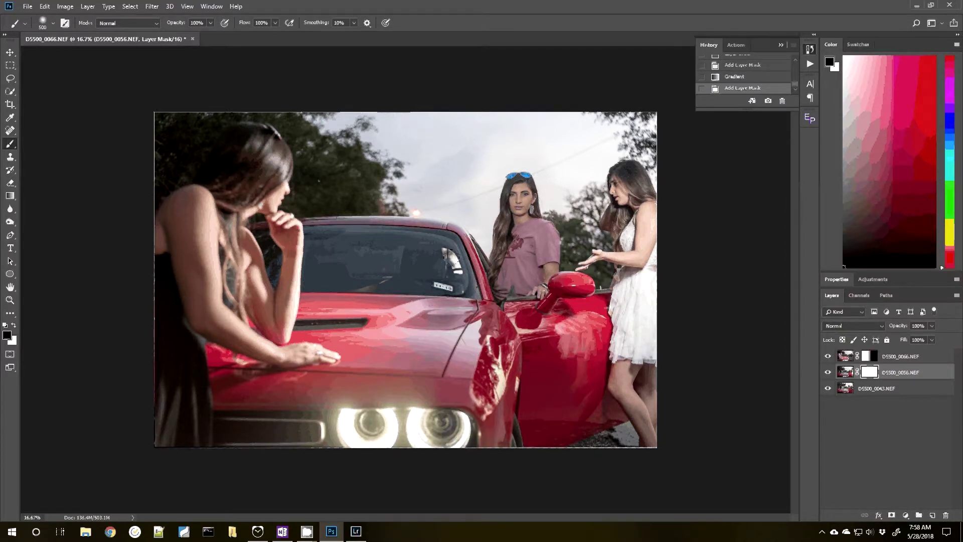
pyautogui.moveTo(454, 311); pyautogui.dragTo(501, 176)
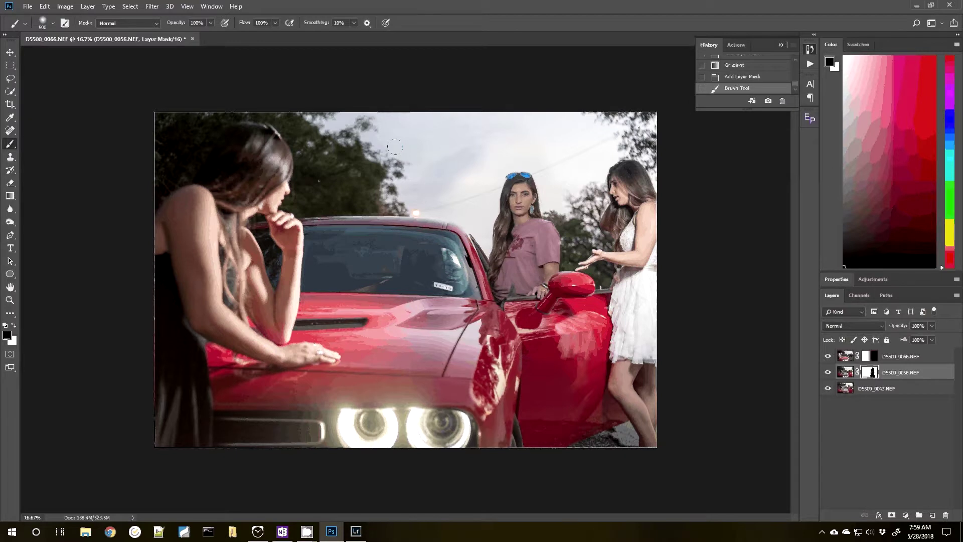
pyautogui.hotkey('ctrl', 'z')
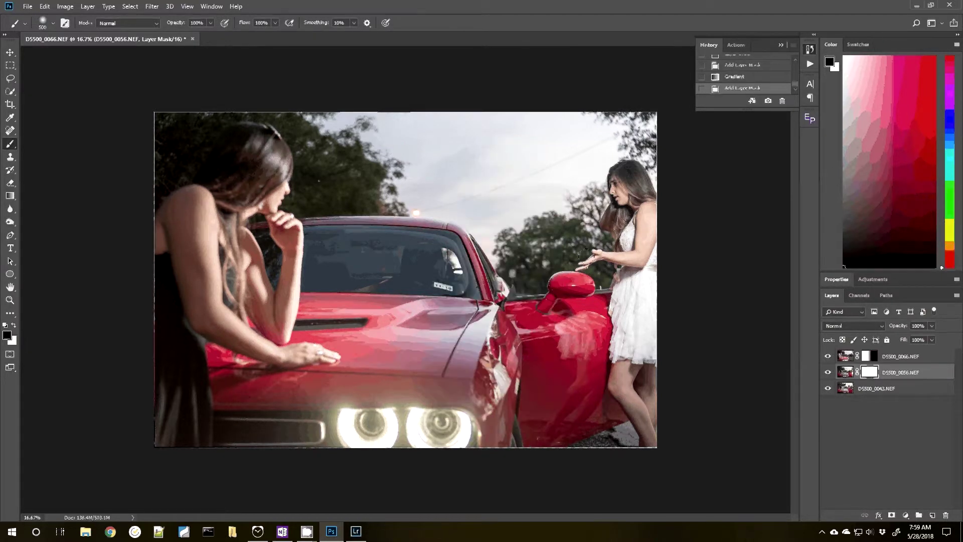
# - Apply a gradient to the D5500_0056 mask that reveals the woman in the pink shirt while keeping the woman in white
pyautogui.press('g')
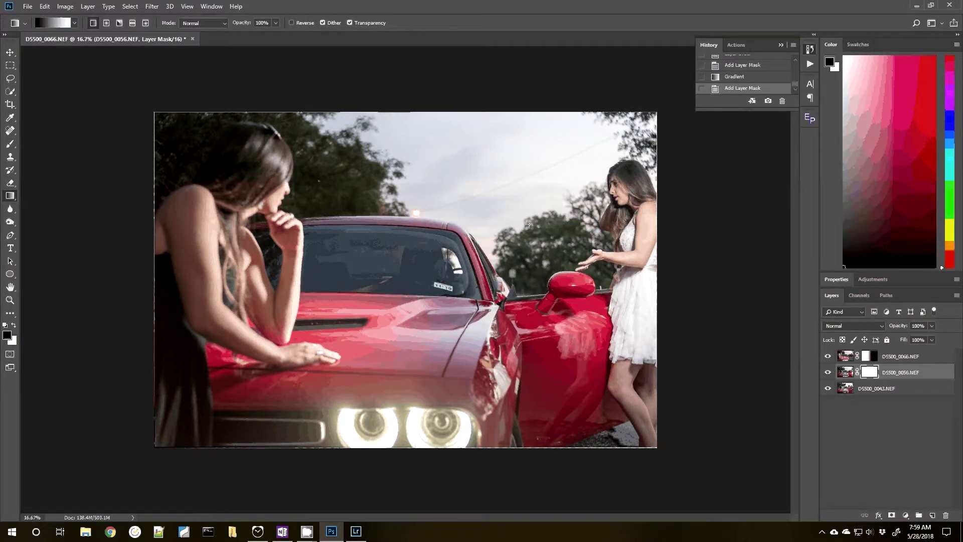
pyautogui.moveTo(568, 269); pyautogui.dragTo(518, 346)
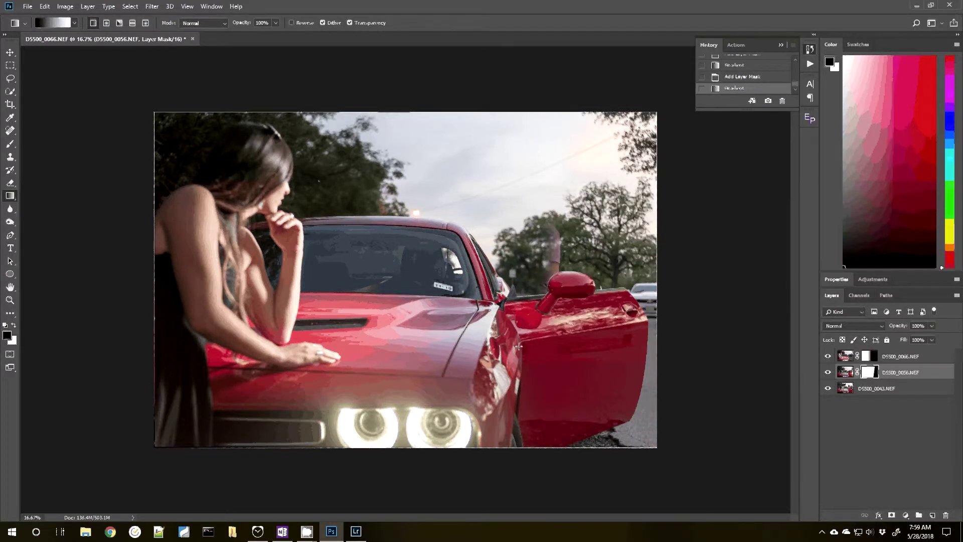
pyautogui.hotkey('ctrl', 'z')
pyautogui.press('x')
pyautogui.moveTo(570, 264); pyautogui.dragTo(537, 265)
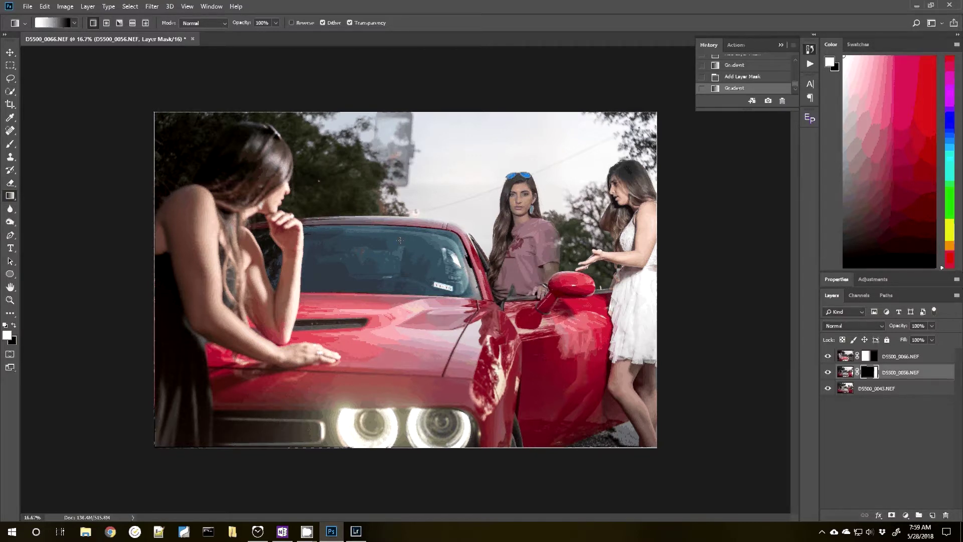
# - Paint white on the D5500_0056 mask over the traffic light in the sky and down across the hood
pyautogui.press('x')
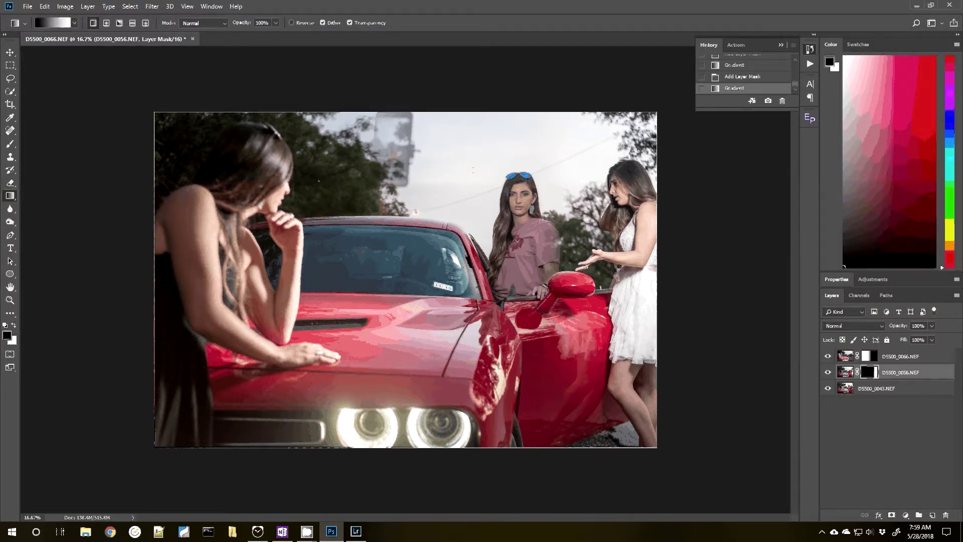
pyautogui.press('b')
pyautogui.press('x')
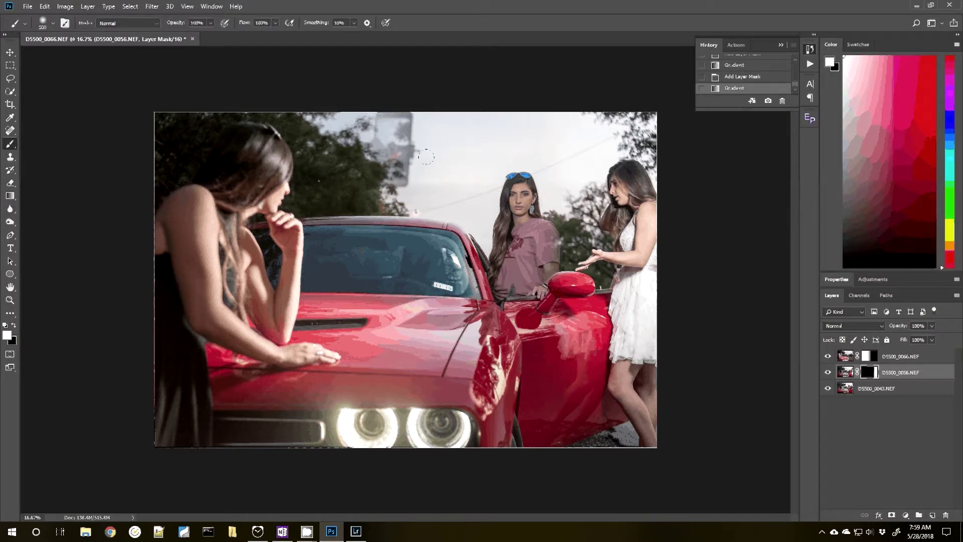
pyautogui.moveTo(426, 157); pyautogui.dragTo(393, 198)
pyautogui.moveTo(383, 296)
pyautogui.mouseDown()
pyautogui.moveTo(401, 201)
pyautogui.moveTo(407, 372)
pyautogui.moveTo(451, 421)
pyautogui.mouseUp()
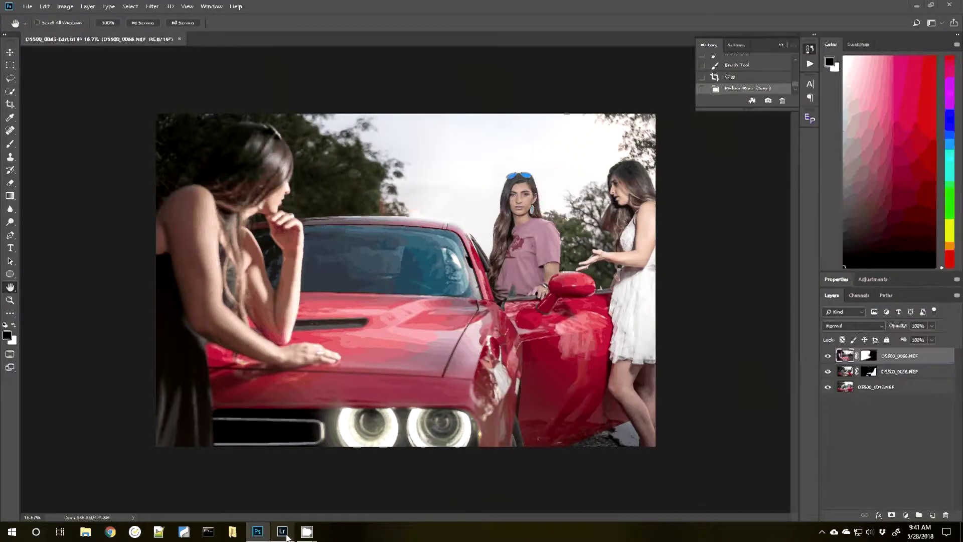
# - Switch to Lightroom Classic and open D5500_0043-Edit.tif in the Develop module
pyautogui.click(282, 532)
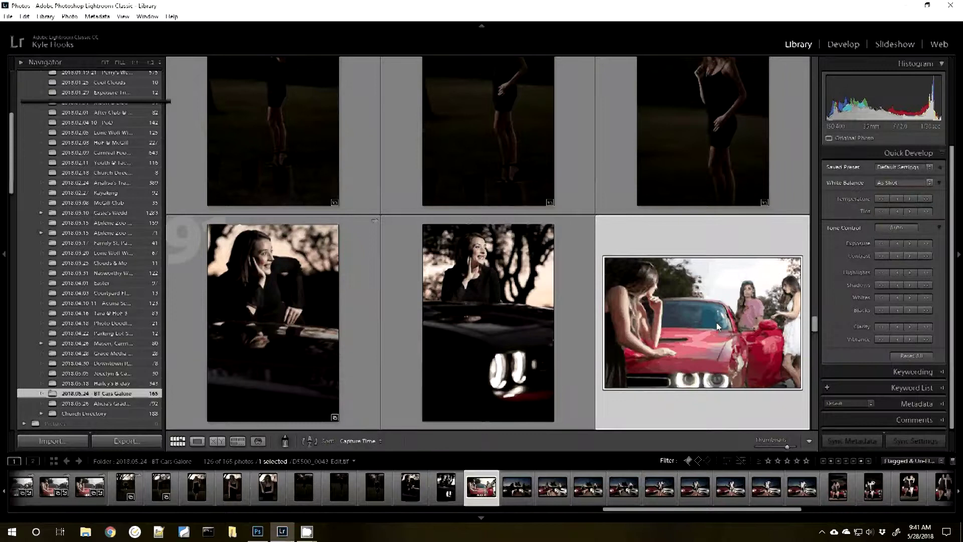
pyautogui.doubleClick(717, 327)
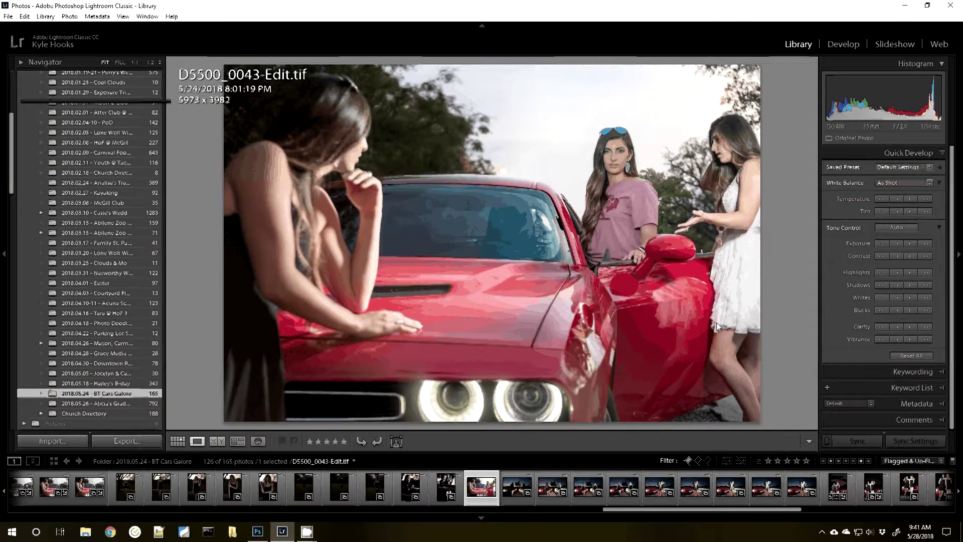
pyautogui.press('d')
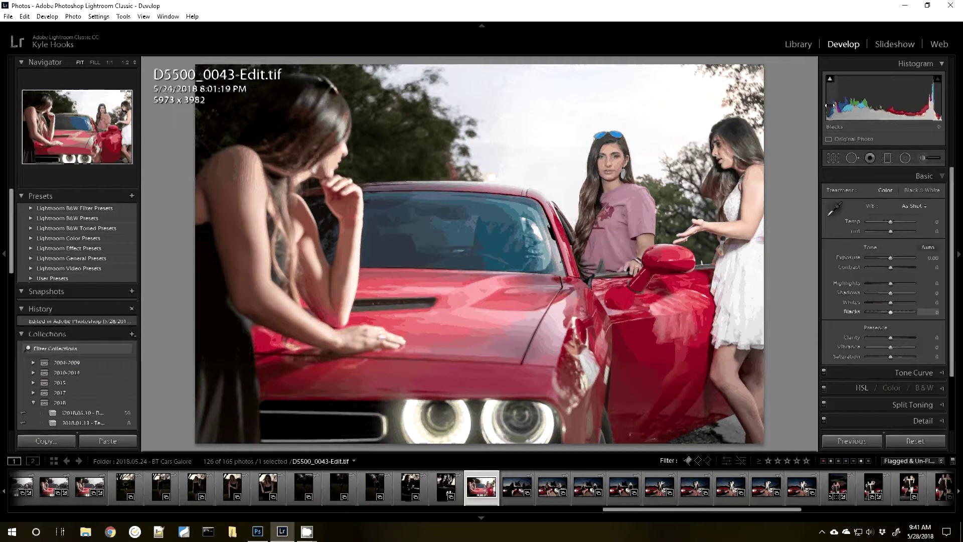
# - Set Blacks to -30 and Whites to +30, with the clipping warnings shown on the photo
pyautogui.moveTo(826, 106); pyautogui.dragTo(813, 108)
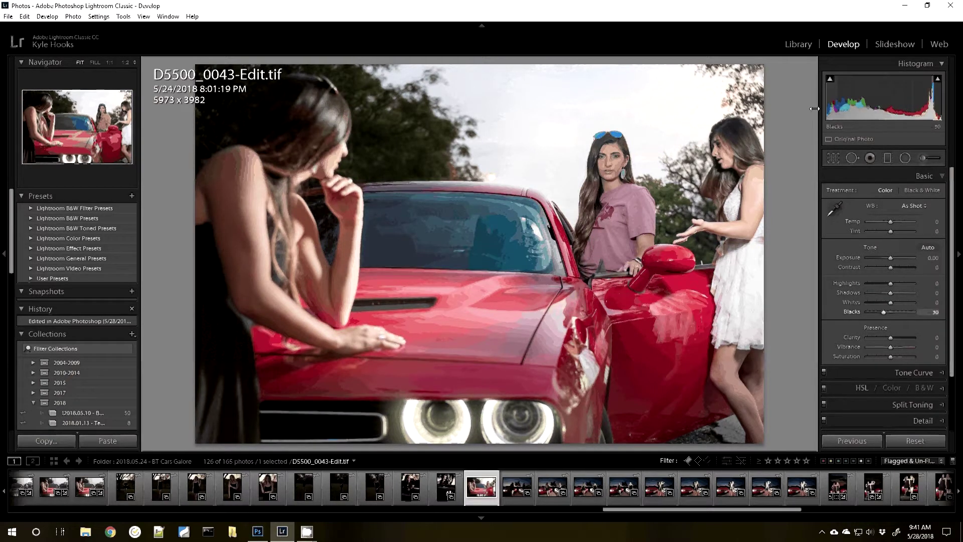
pyautogui.press('j')
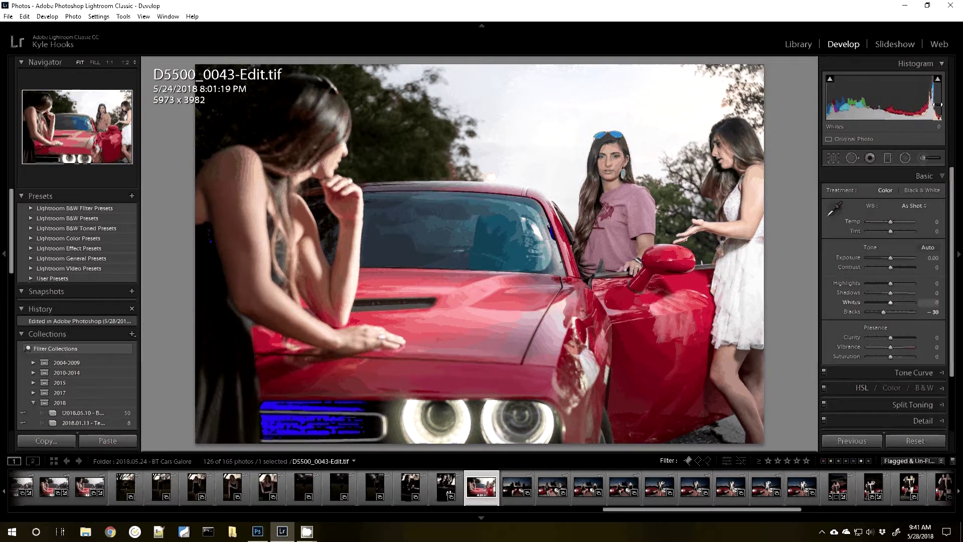
pyautogui.press('j')
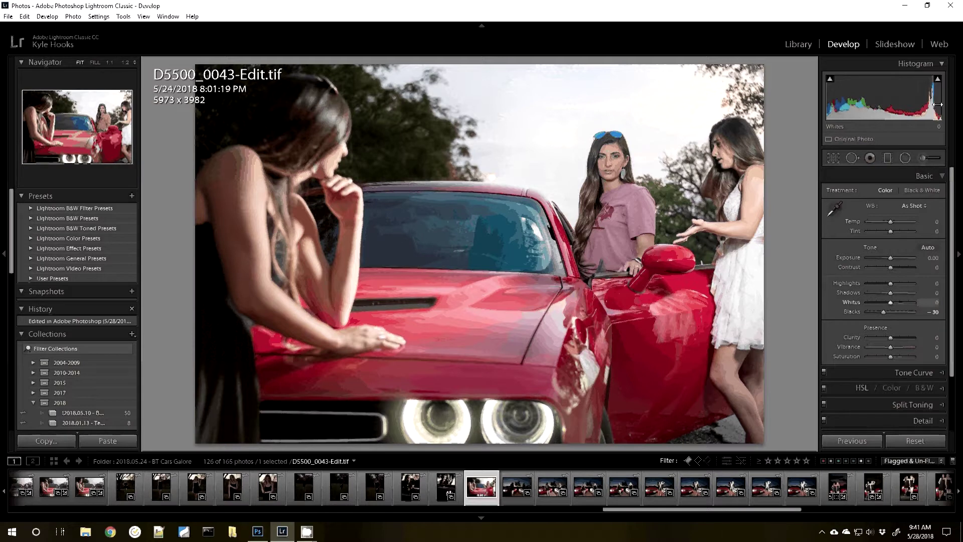
pyautogui.moveTo(937, 104); pyautogui.dragTo(958, 107)
pyautogui.press('j')
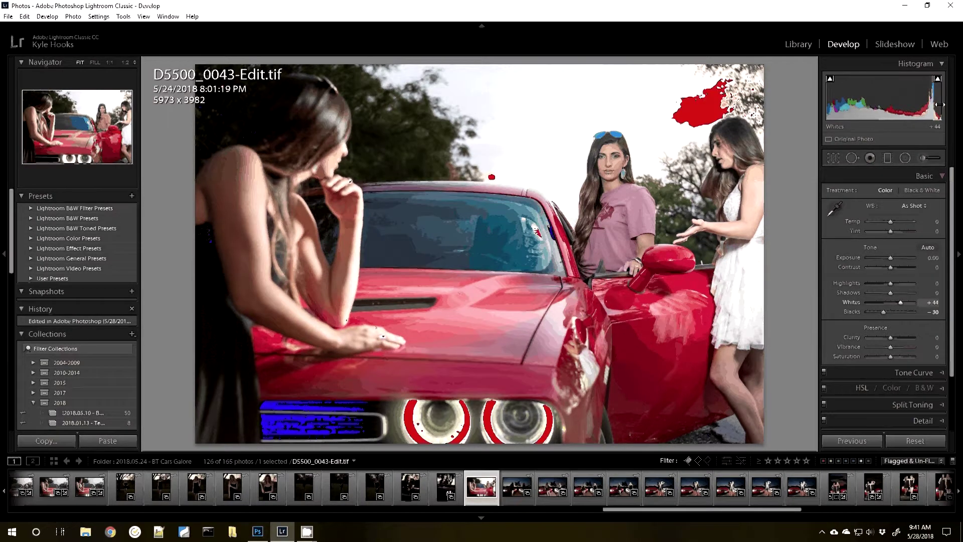
pyautogui.moveTo(939, 104); pyautogui.dragTo(931, 107)
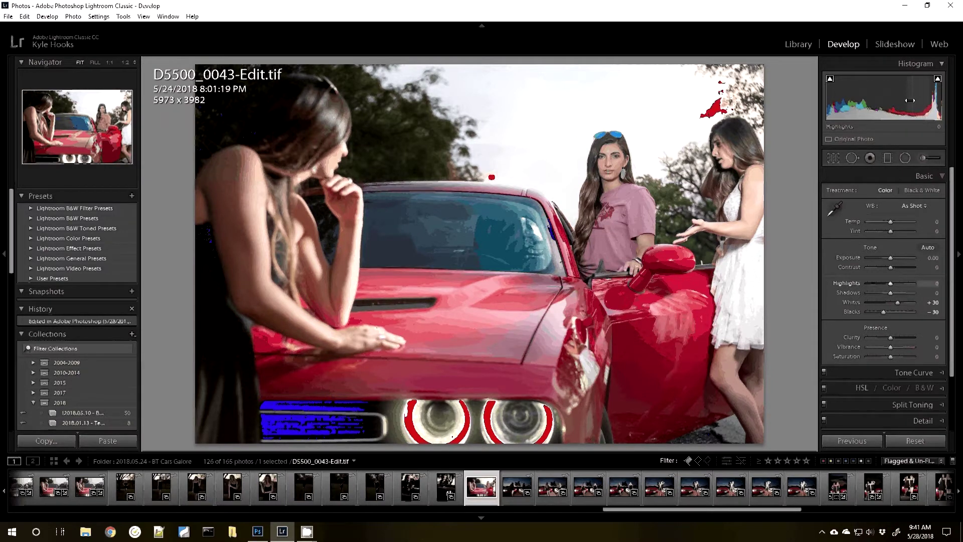
# - Set Highlights to -77, Shadows to +38, Exposure to +0.24, Contrast to +44, Vibrance to +31 and Saturation to -5
pyautogui.moveTo(909, 100); pyautogui.dragTo(878, 88)
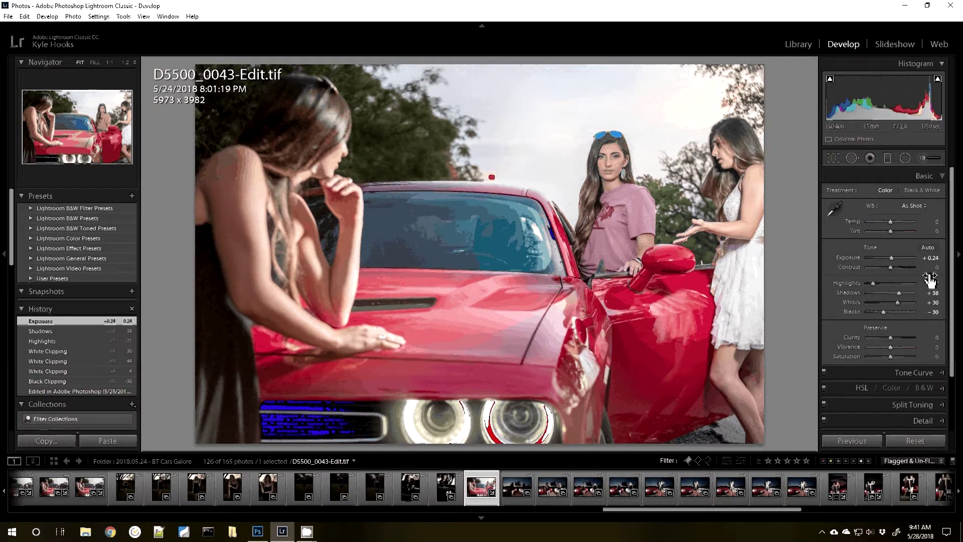
pyautogui.moveTo(929, 277); pyautogui.dragTo(959, 275)
pyautogui.moveTo(927, 343); pyautogui.dragTo(932, 366)
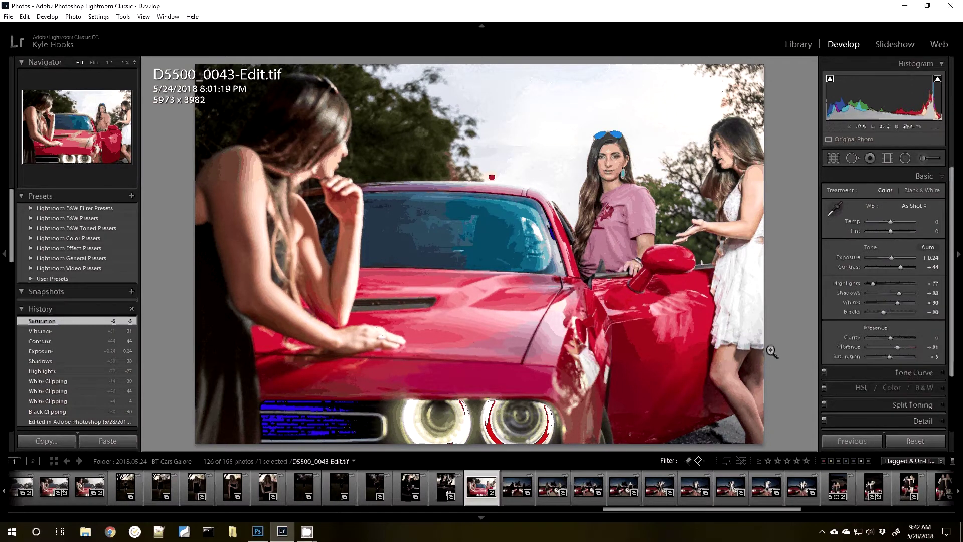
# - Remove chromatic aberration with a purple defringe amount of 20, and set the post-crop vignetting amount to -24
pyautogui.scroll(-3, 882, 310)
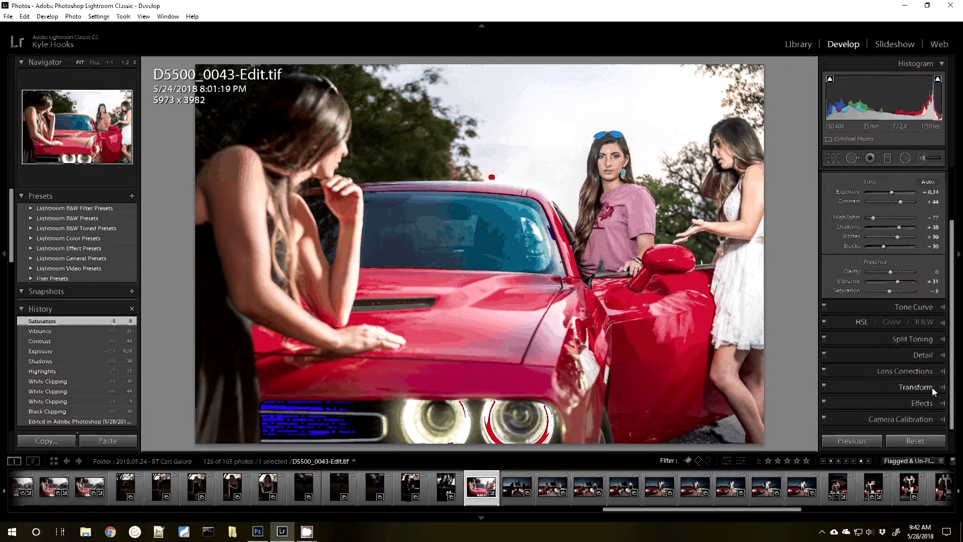
pyautogui.click(925, 371)
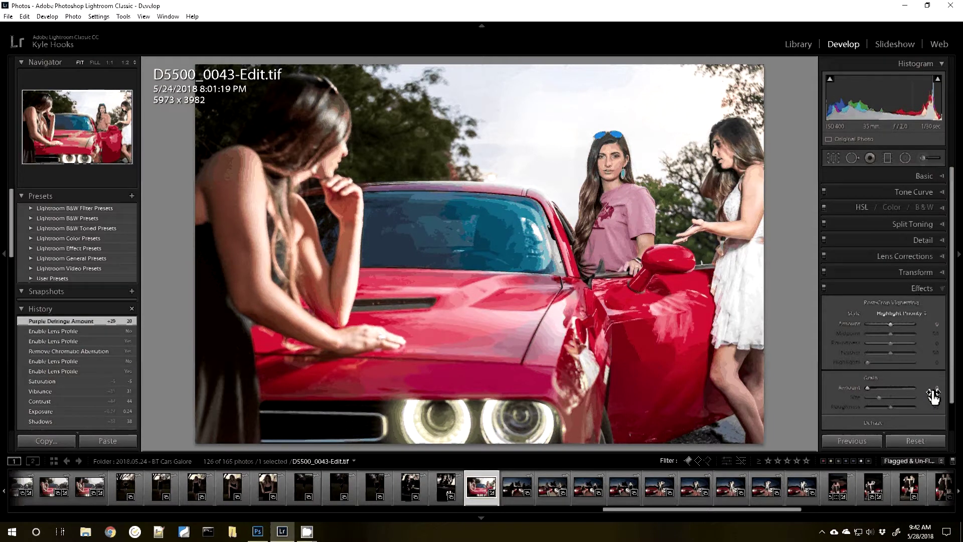
pyautogui.moveTo(934, 323); pyautogui.dragTo(917, 342)
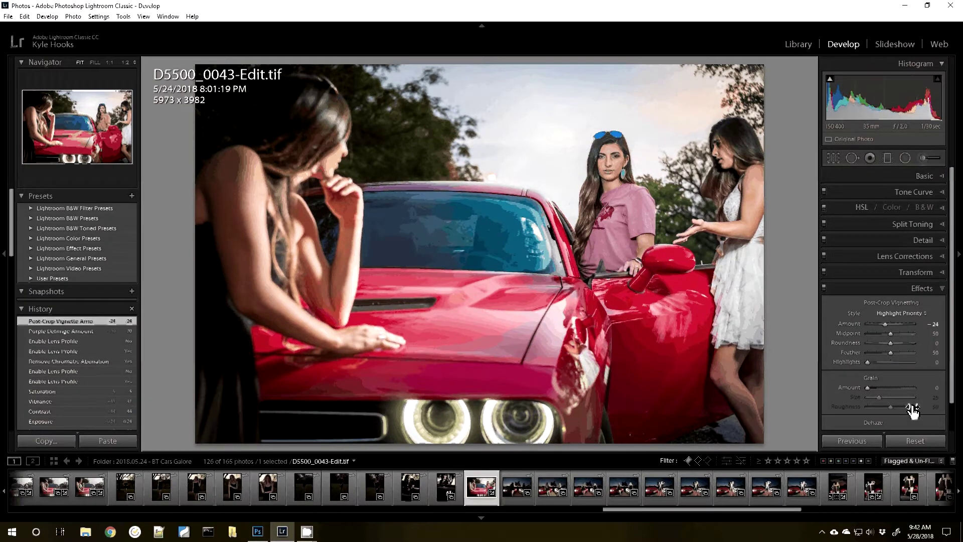